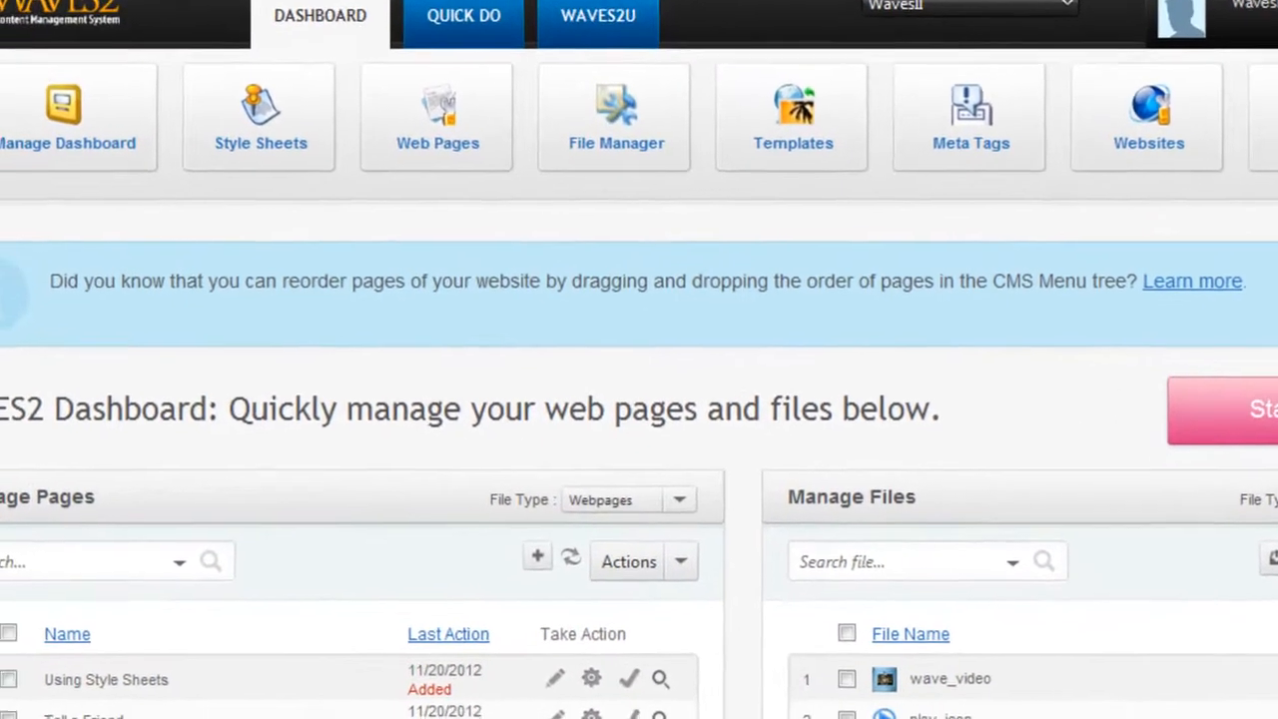
# Step: Collapse Manage Websites in the CMS menu tree and open the Databases panel
pyautogui.click(52, 185)
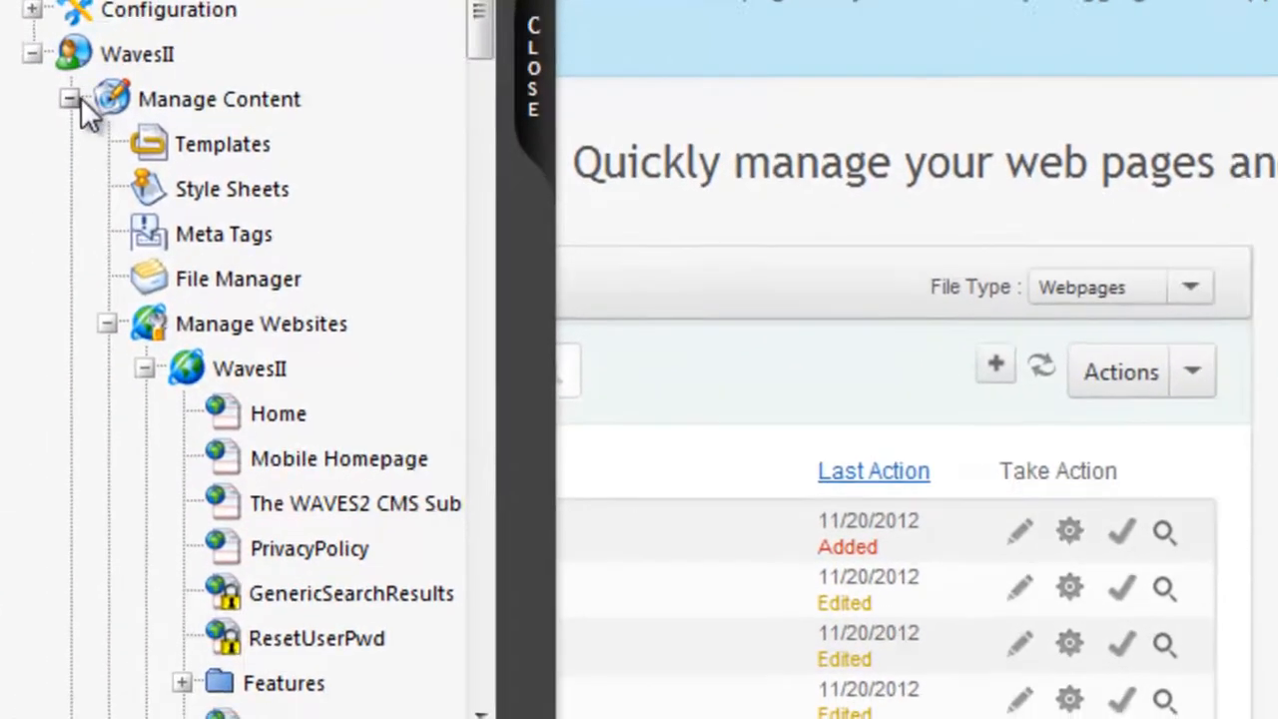
pyautogui.click(107, 323)
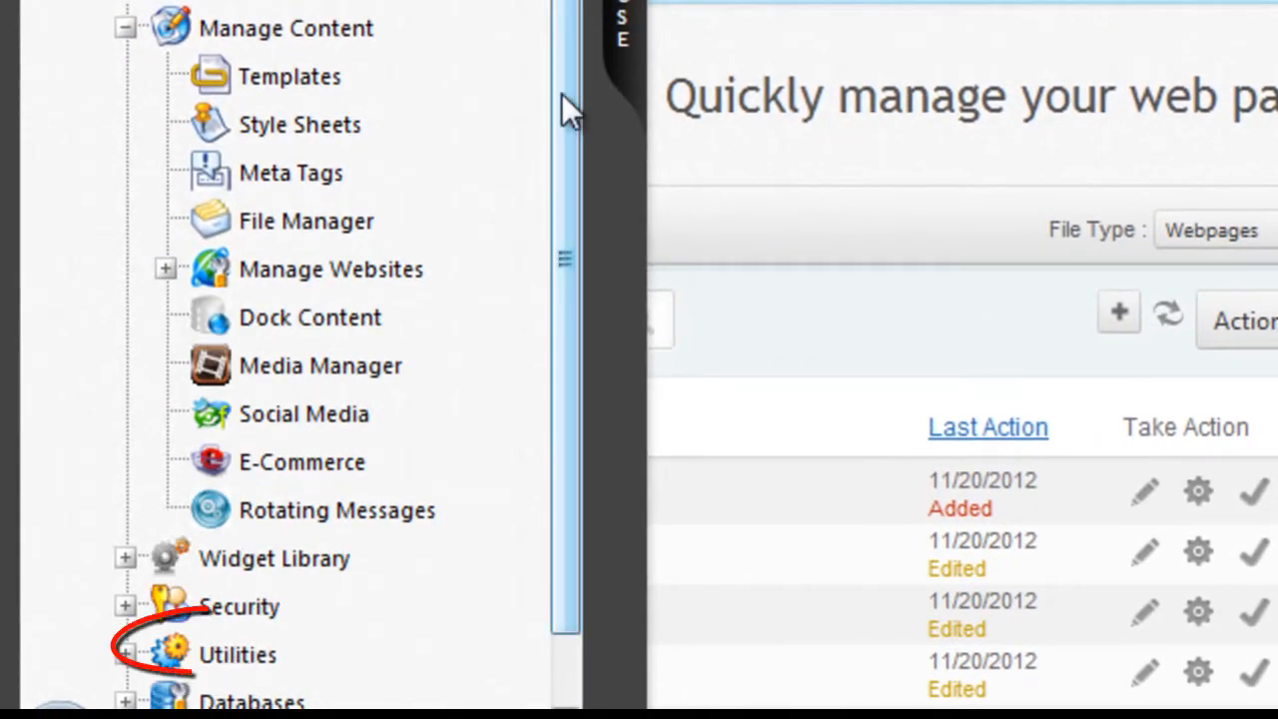
pyautogui.moveTo(561, 92); pyautogui.dragTo(567, 412)
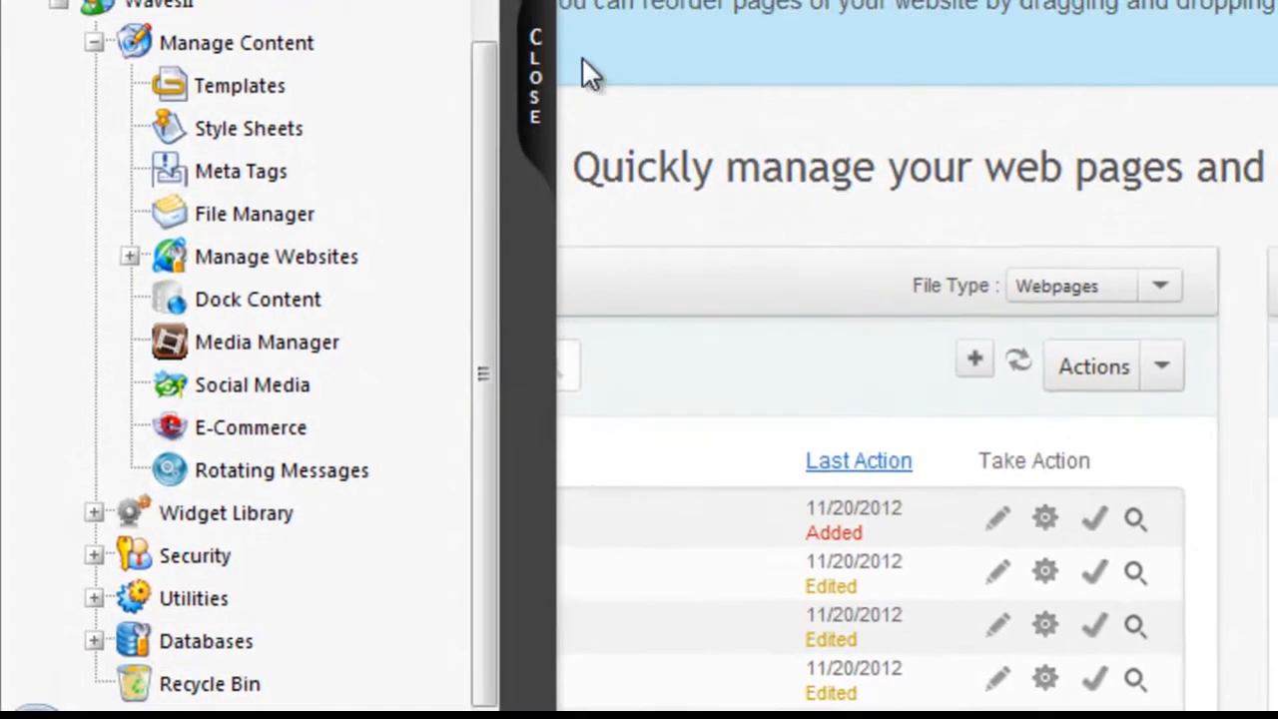
pyautogui.click(607, 30)
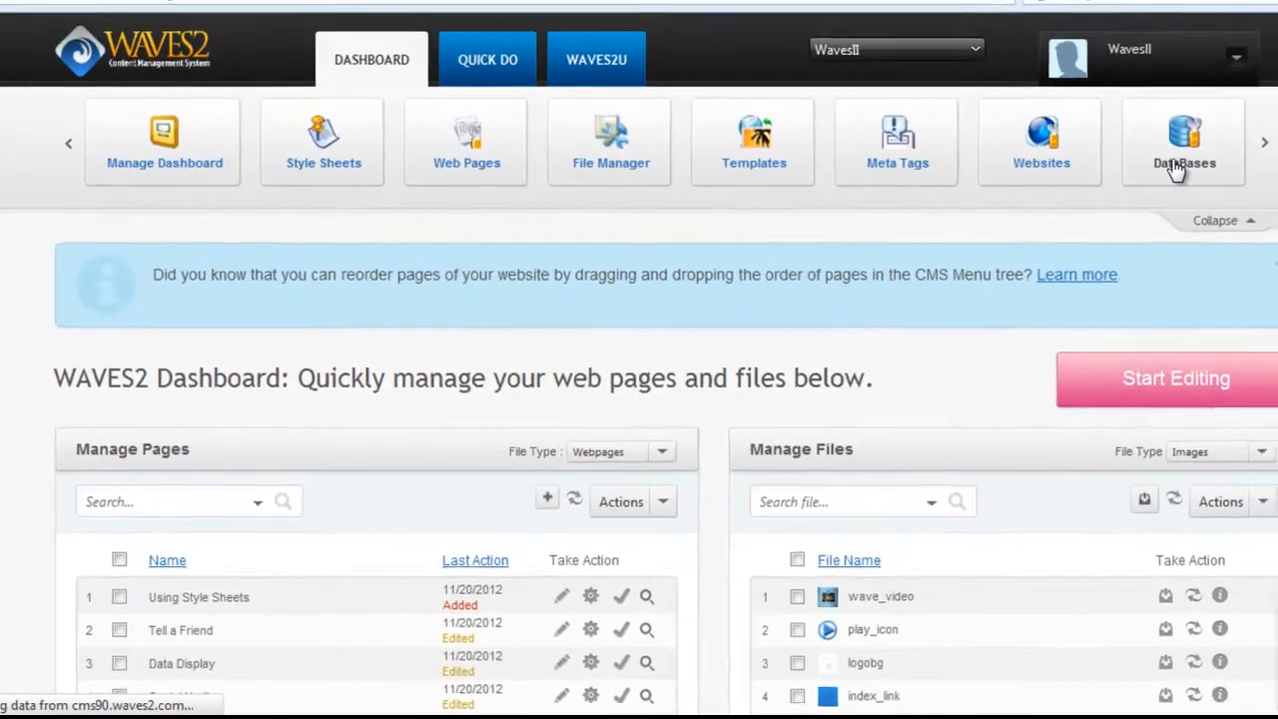
pyautogui.click(1130, 187)
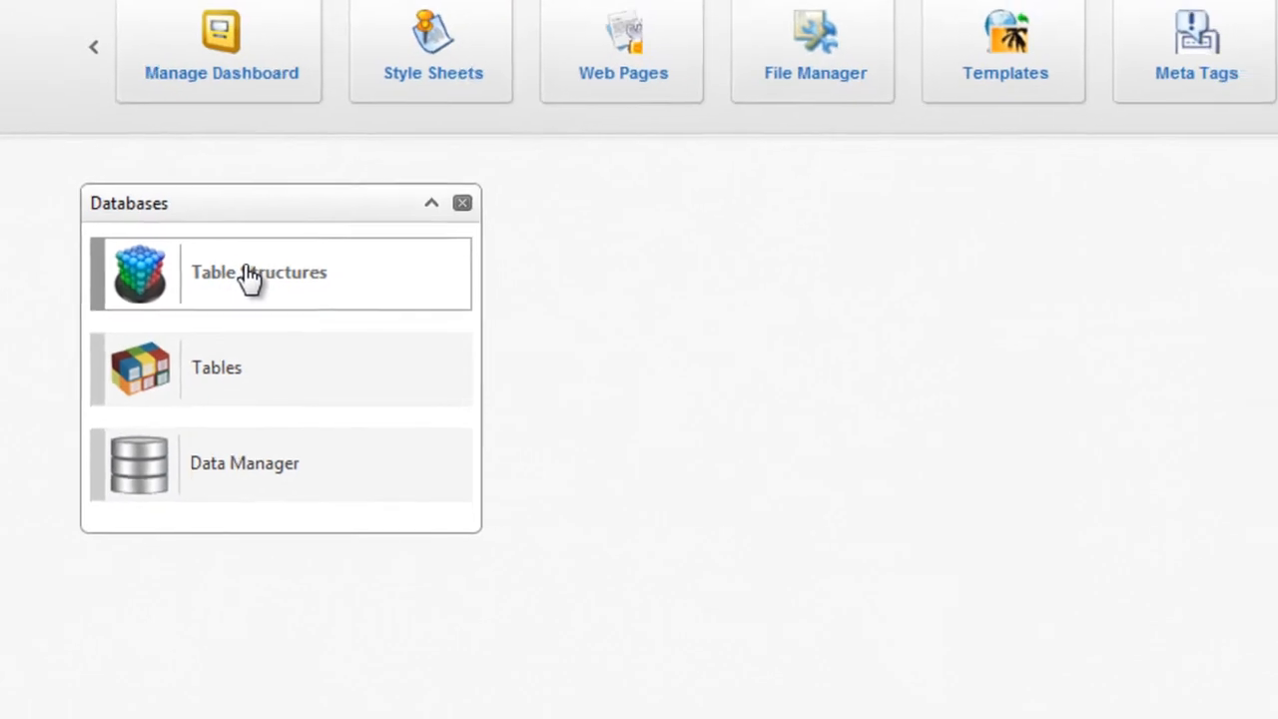
# Step: Open Manage Table Structures (44 structures) and tick the a01_pricingWizard_tbleStrctr row
pyautogui.click(249, 280)
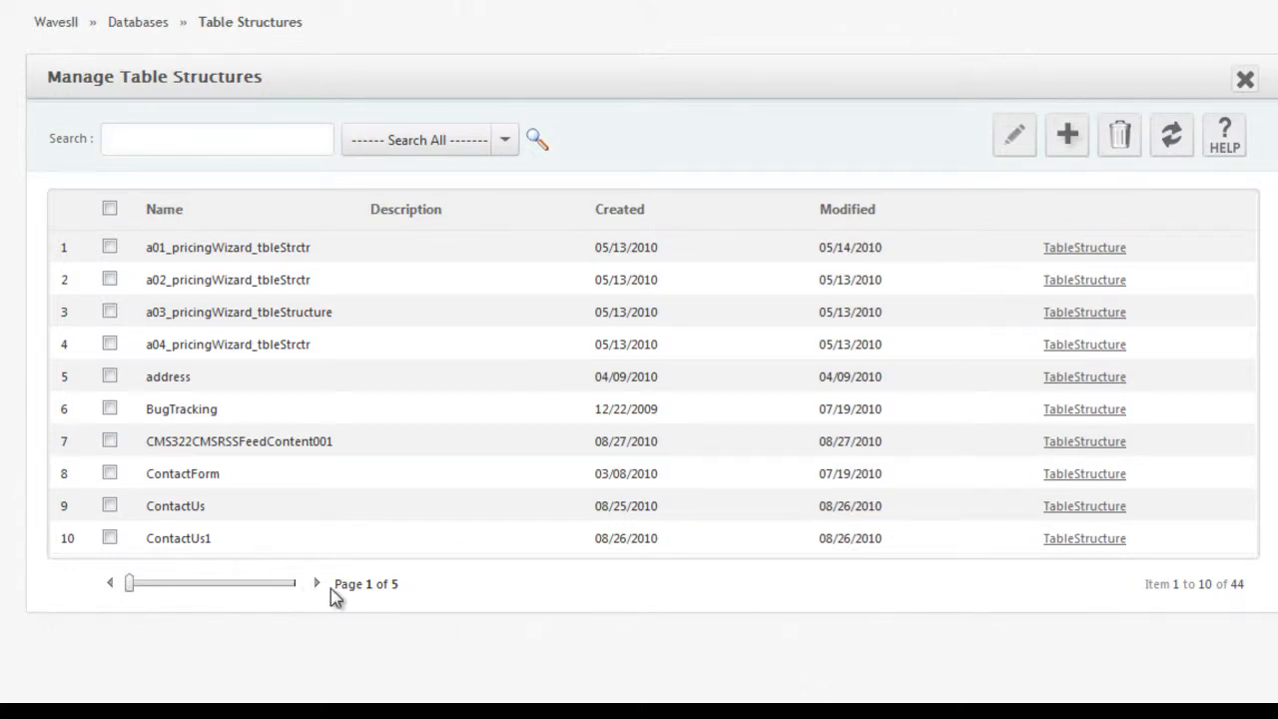
pyautogui.click(374, 256)
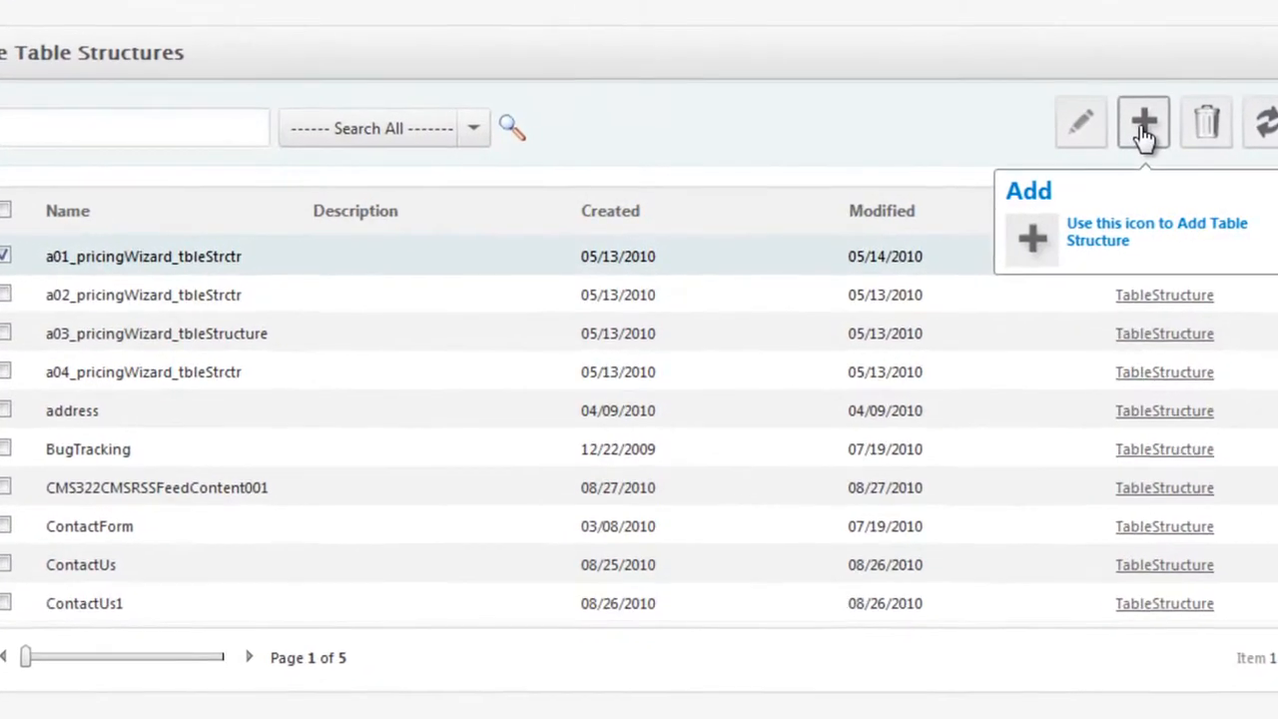
# Step: Add a table structure named ContactFormTable with the Create New Structure option
pyautogui.click(1143, 129)
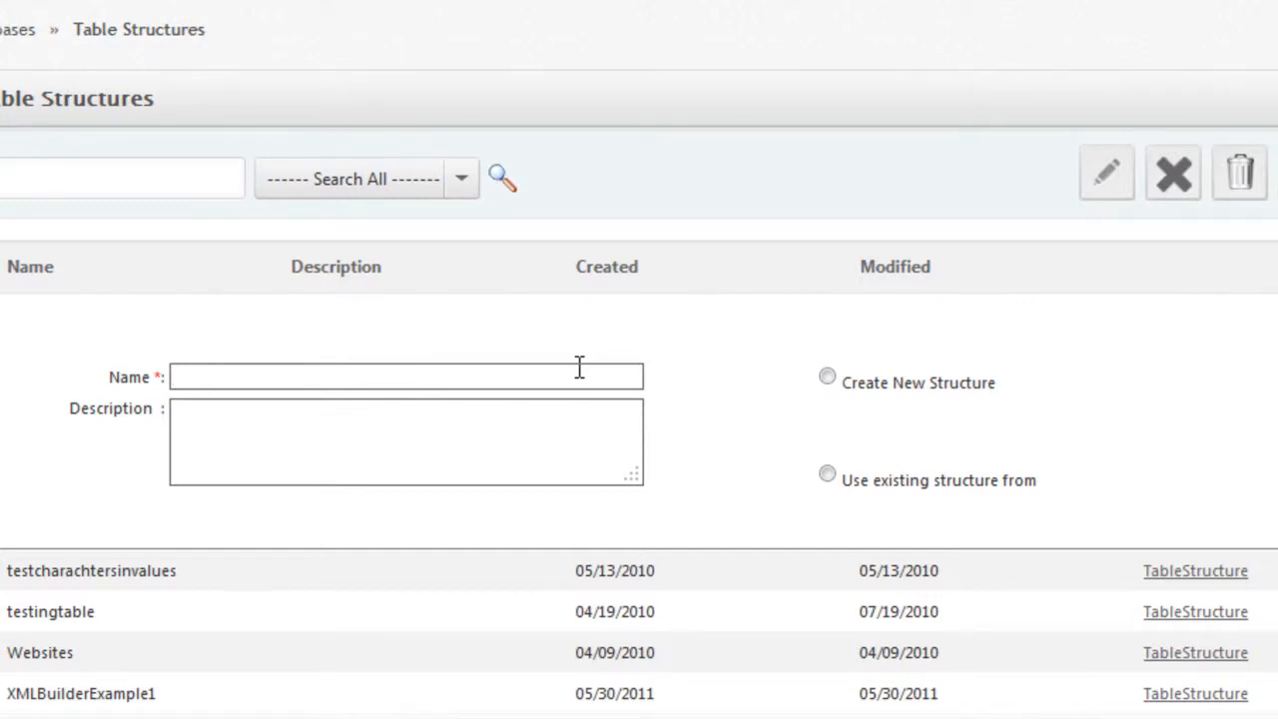
pyautogui.write('ContactFormTable')
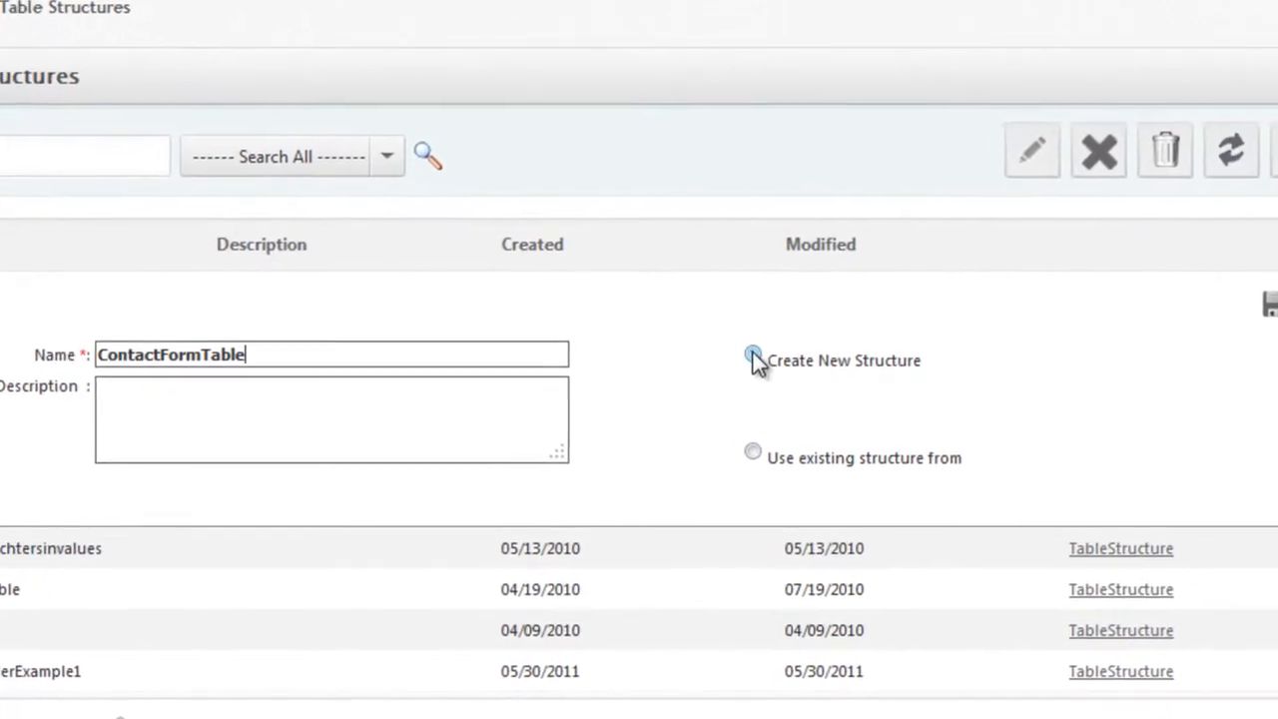
pyautogui.click(752, 358)
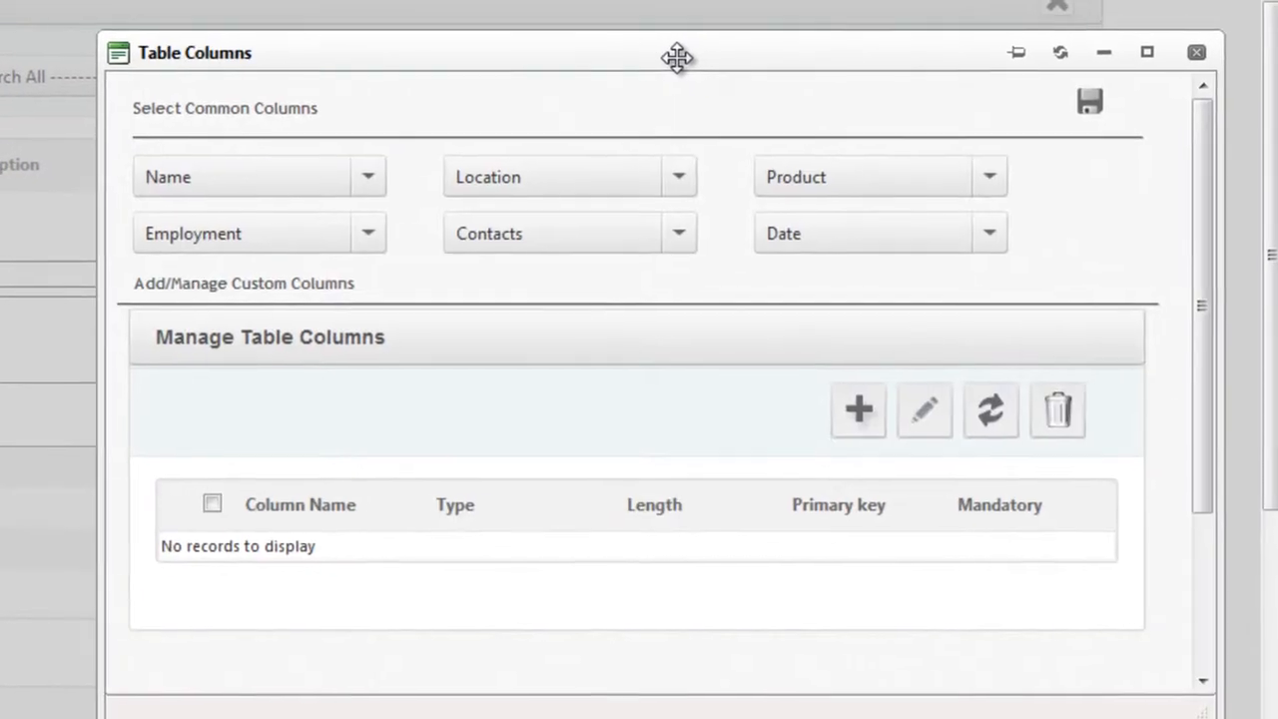
# Step: Browse the name, location and contact common columns, then add FirstName (Text, length 100)
pyautogui.moveTo(677, 58); pyautogui.dragTo(577, 9)
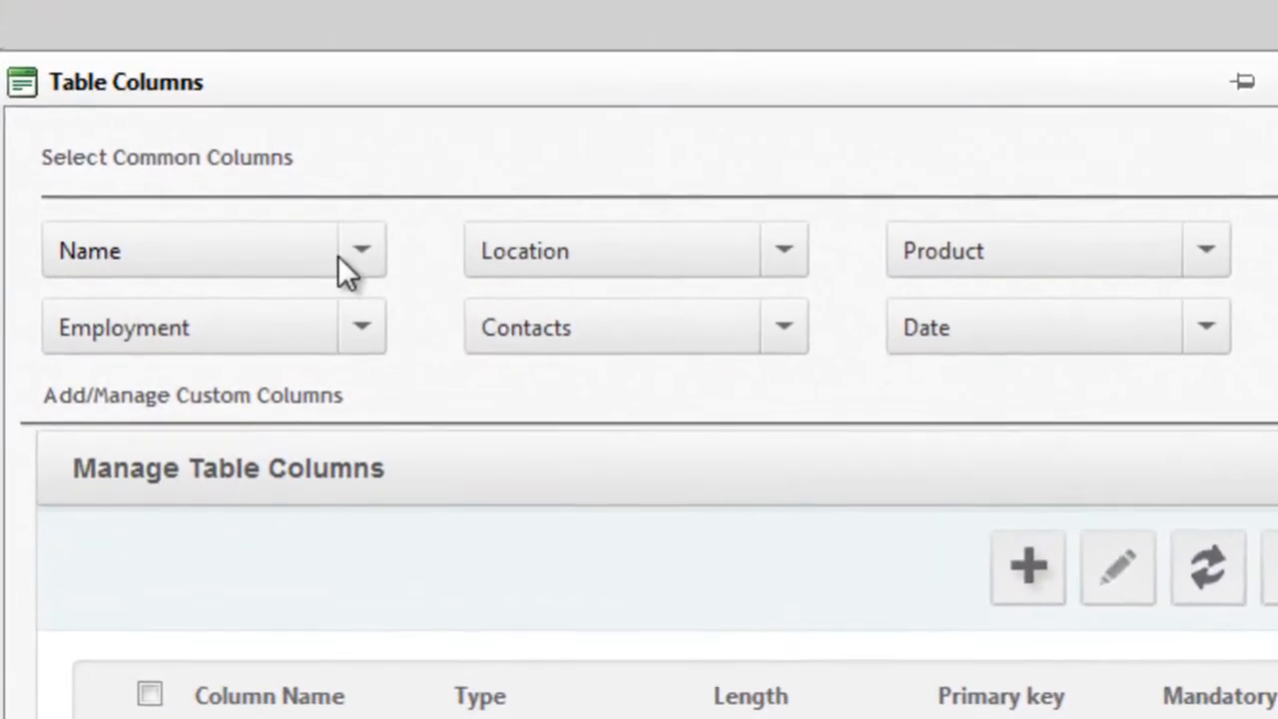
pyautogui.click(367, 250)
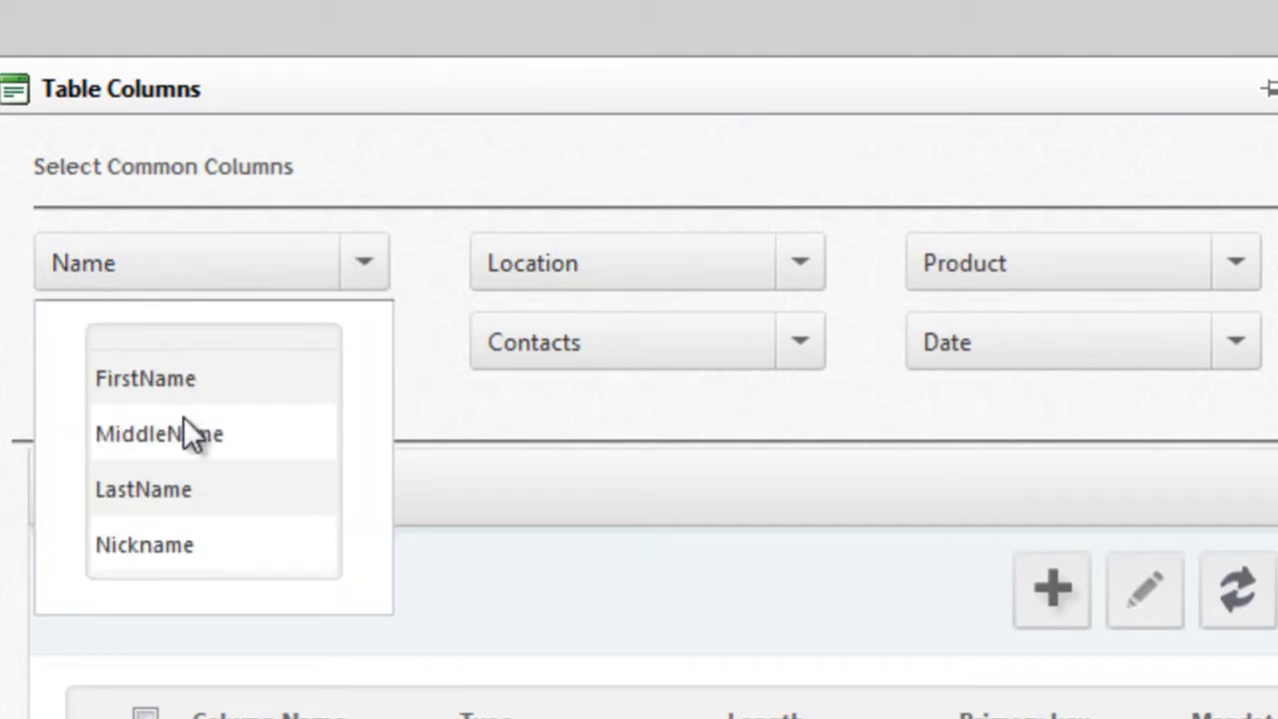
pyautogui.click(363, 268)
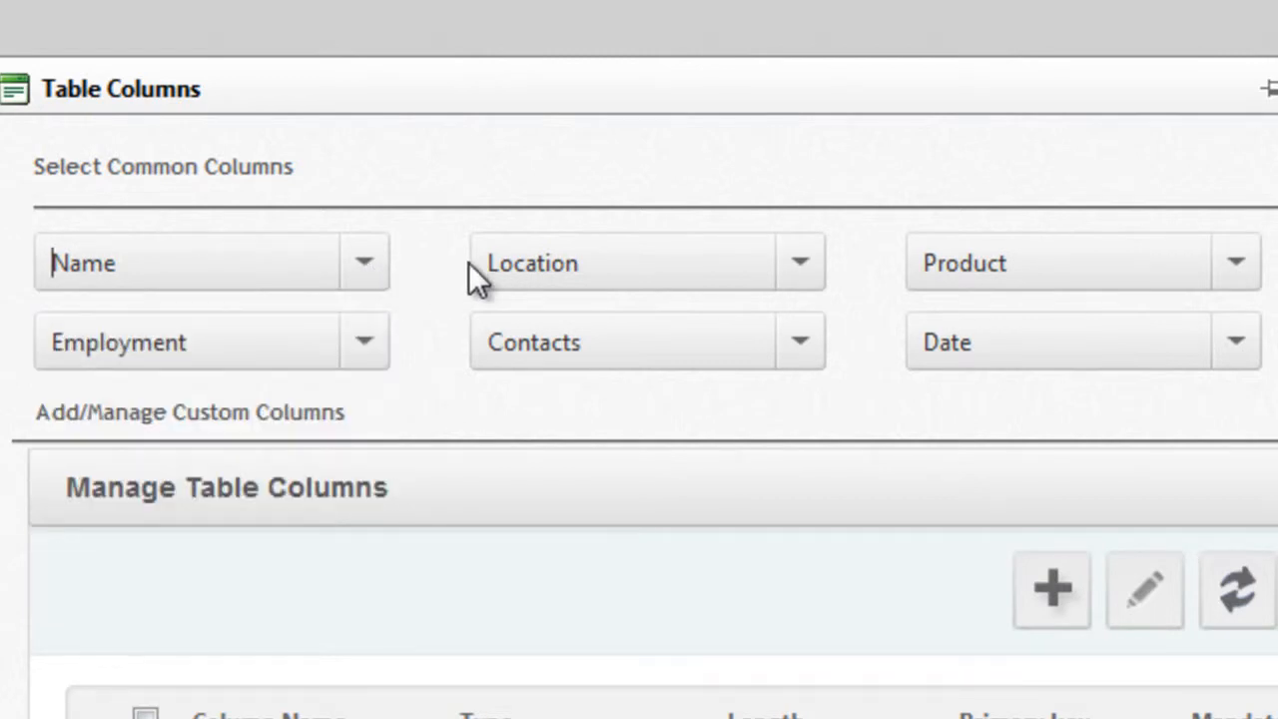
pyautogui.click(801, 270)
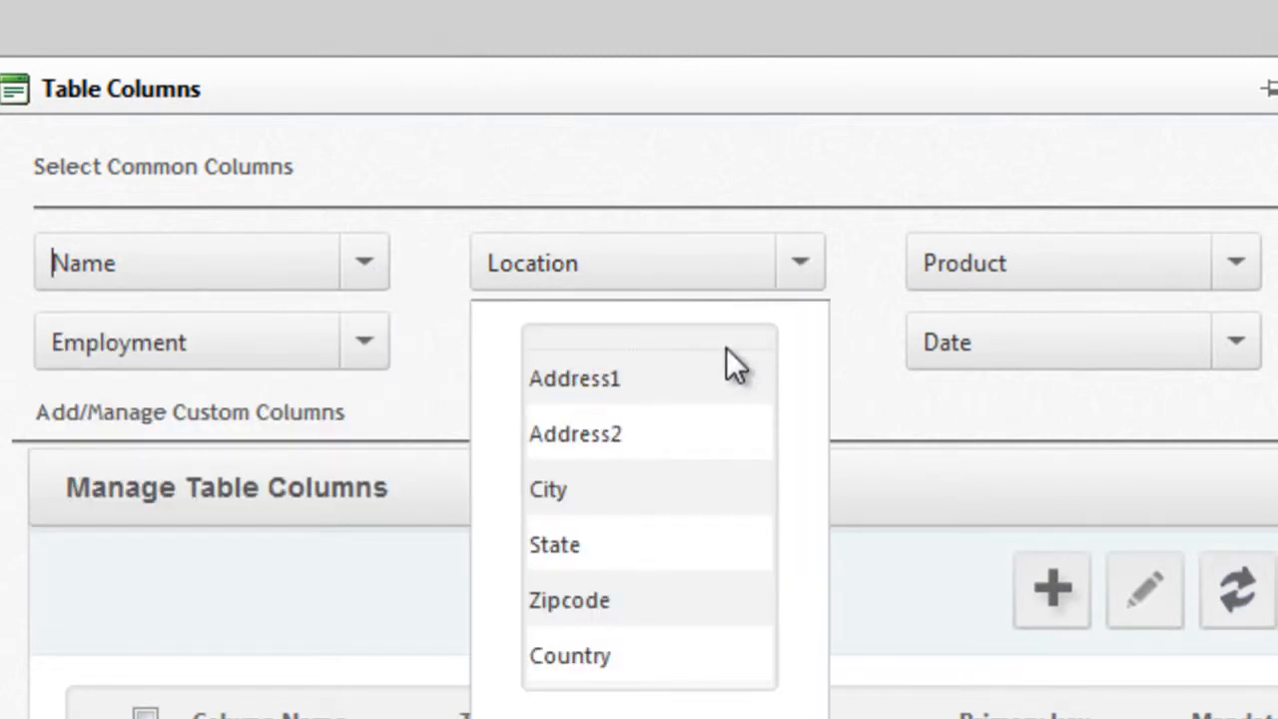
pyautogui.click(799, 261)
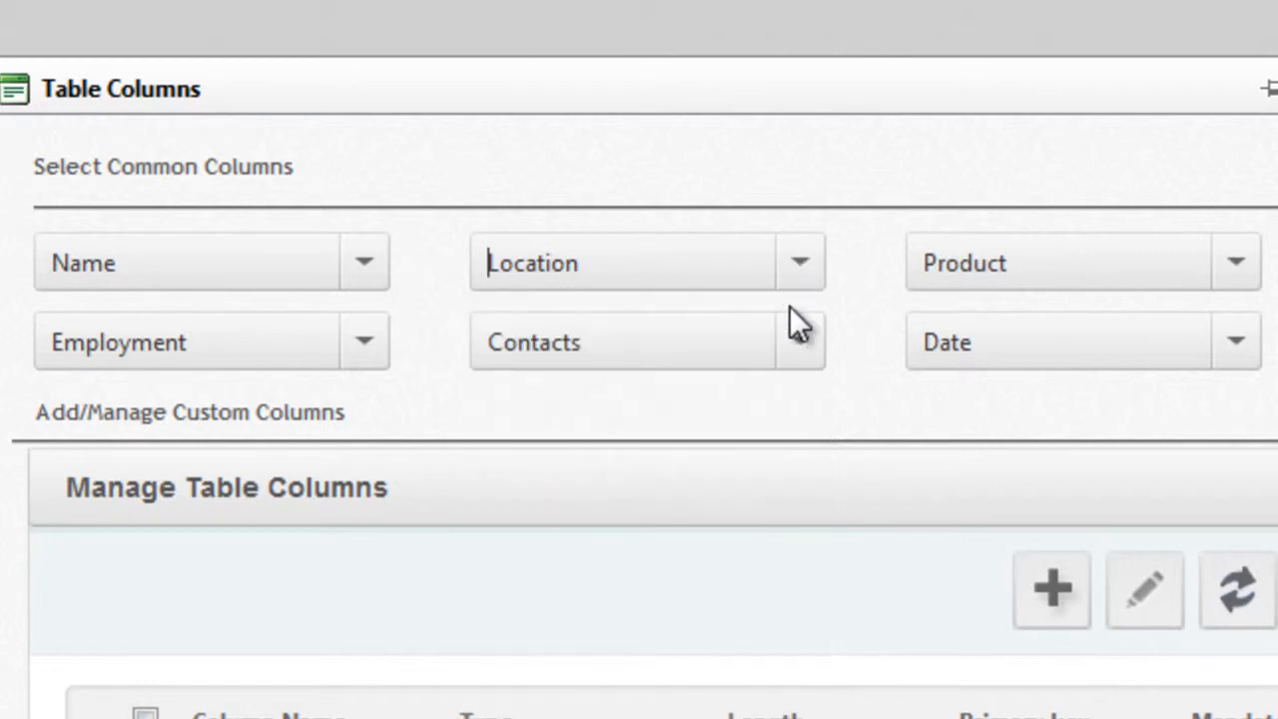
pyautogui.click(789, 343)
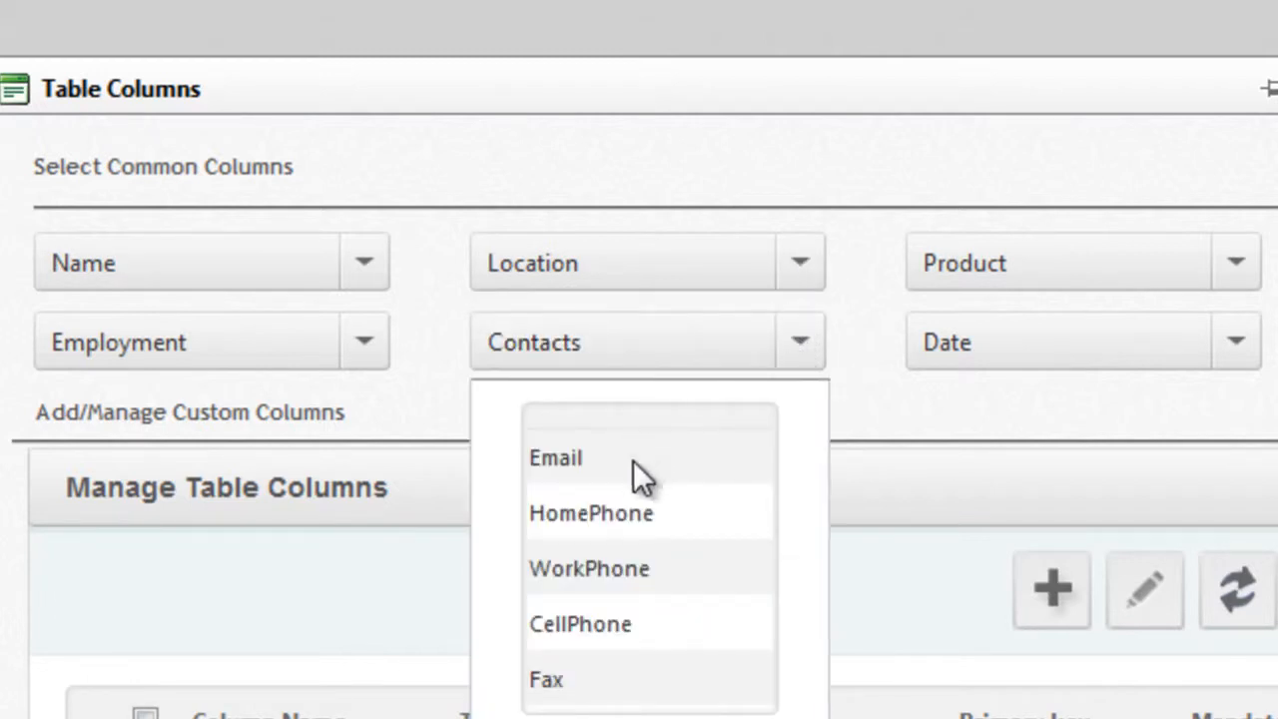
pyautogui.click(864, 264)
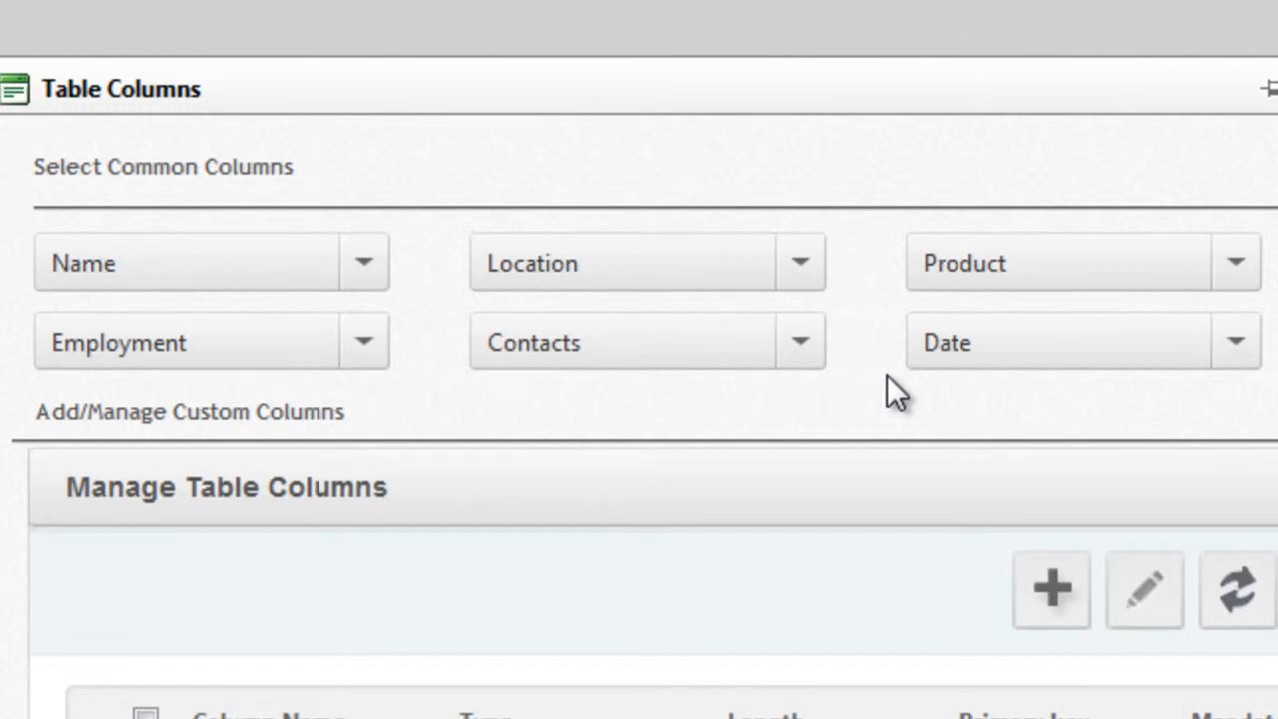
pyautogui.click(354, 249)
pyautogui.click(179, 377)
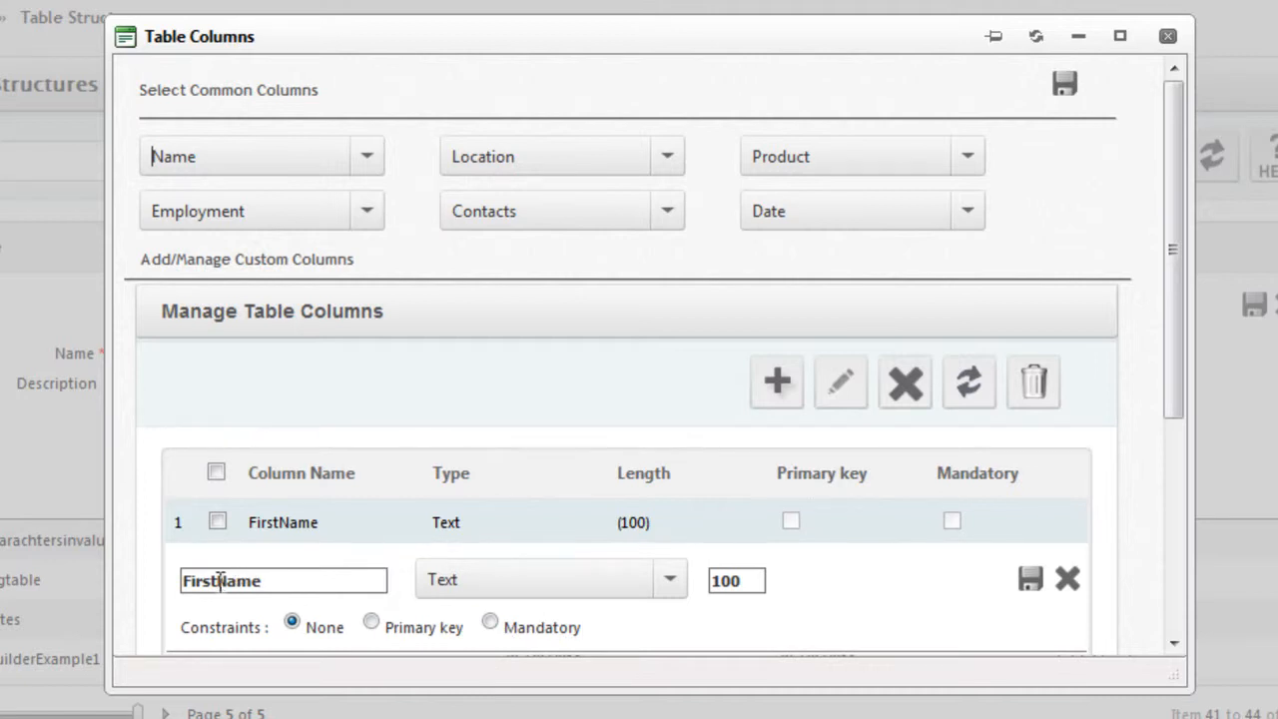
# Step: Name the next column 'Column' and browse the data type list without changing it
pyautogui.click(272, 581)
pyautogui.write('Column')
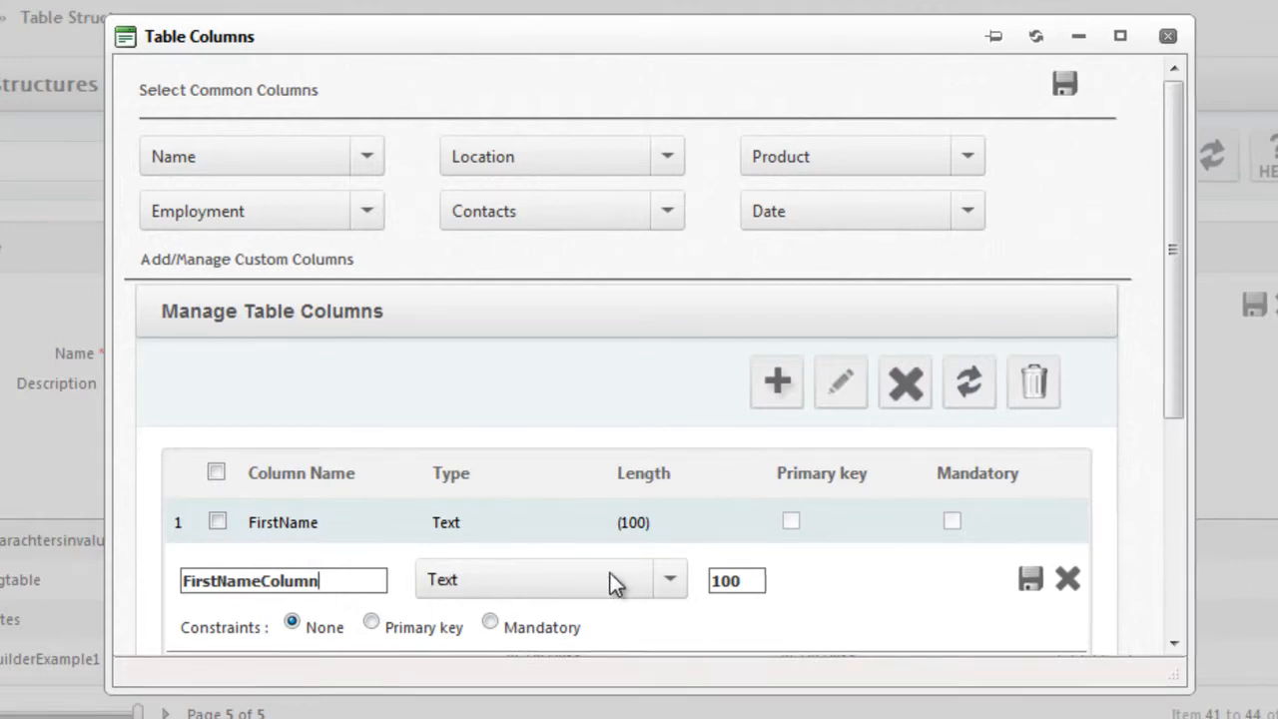
pyautogui.click(669, 579)
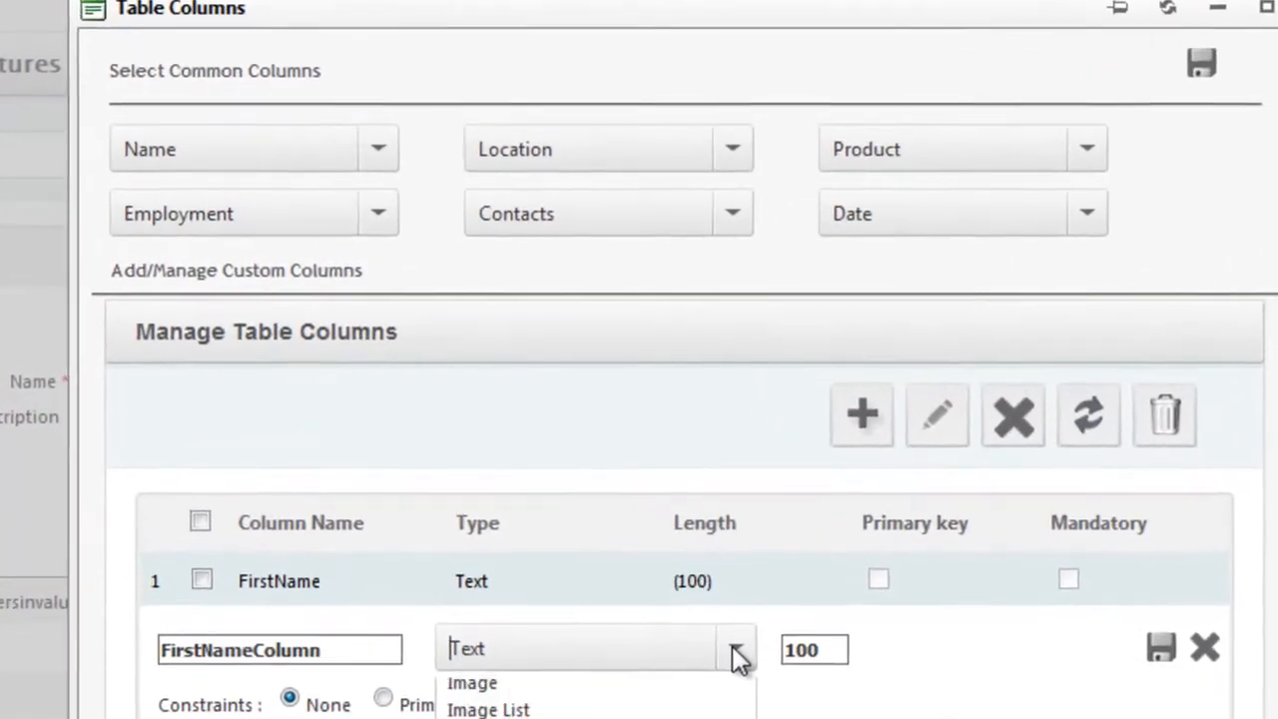
pyautogui.click(735, 649)
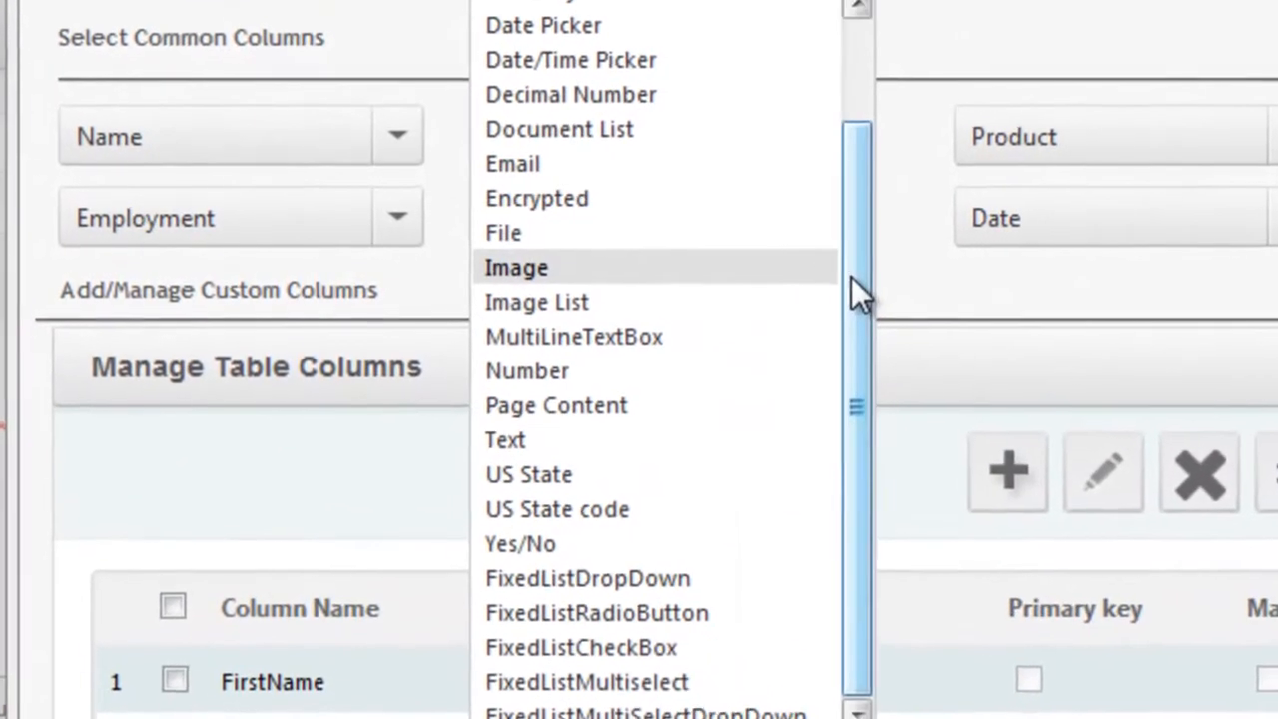
pyautogui.moveTo(851, 276); pyautogui.dragTo(876, 78)
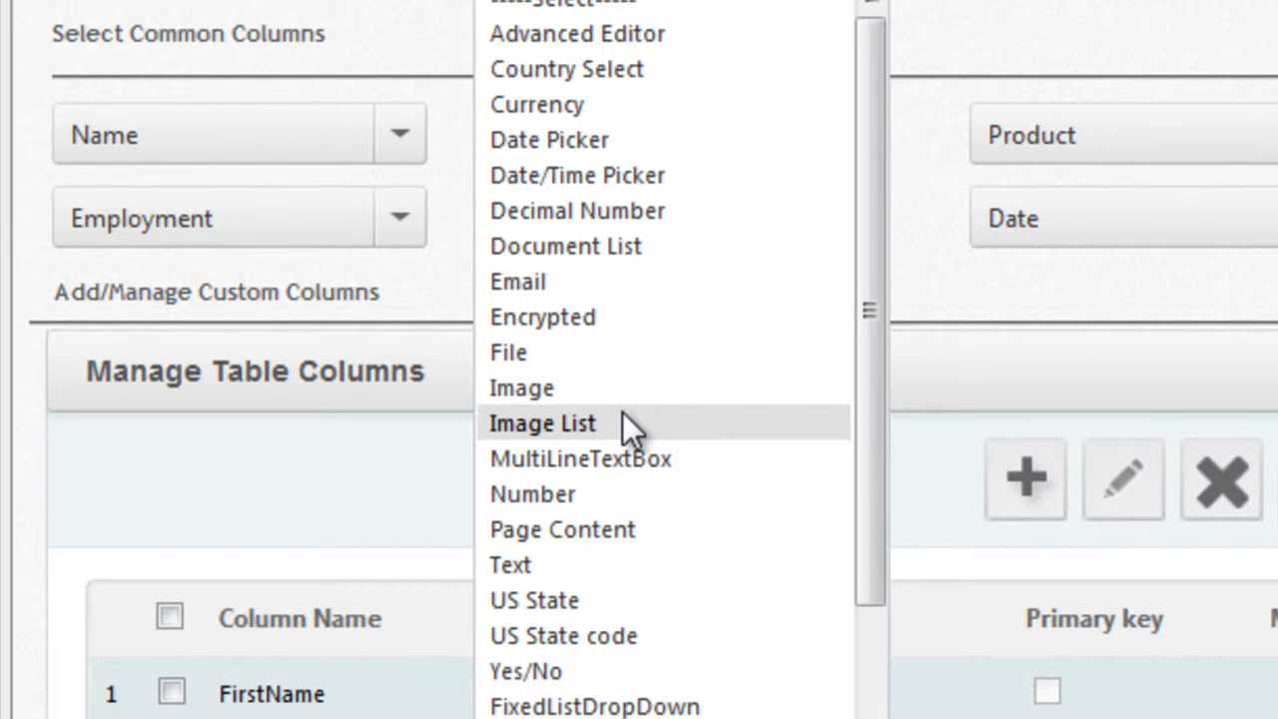
pyautogui.click(1109, 709)
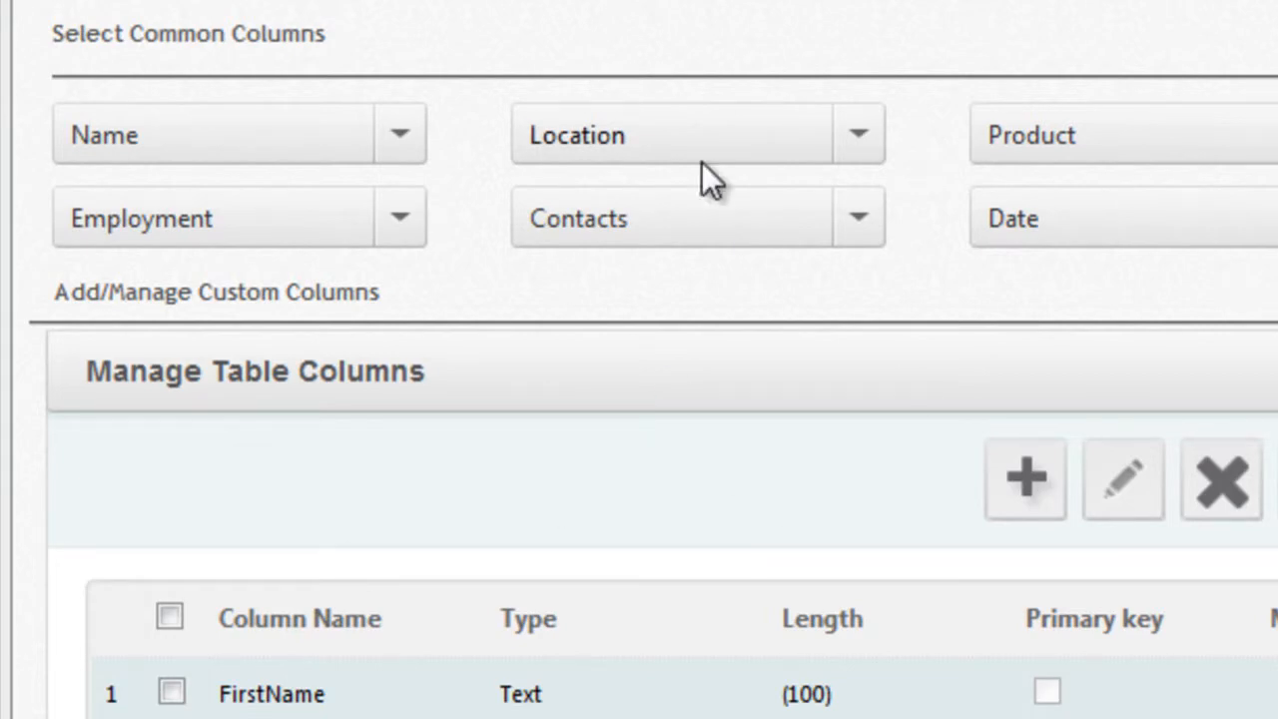
# Step: Add Email (Email type, length 100) from the contact common columns and save the row
pyautogui.click(850, 210)
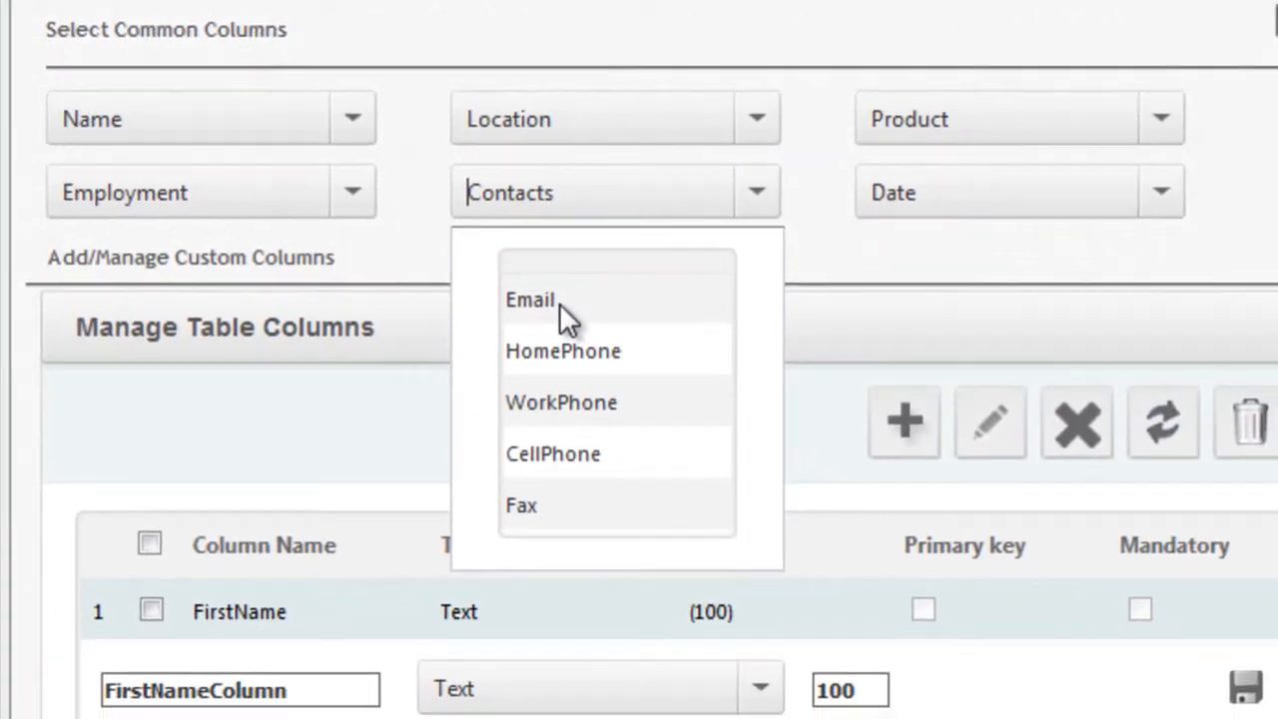
pyautogui.click(577, 326)
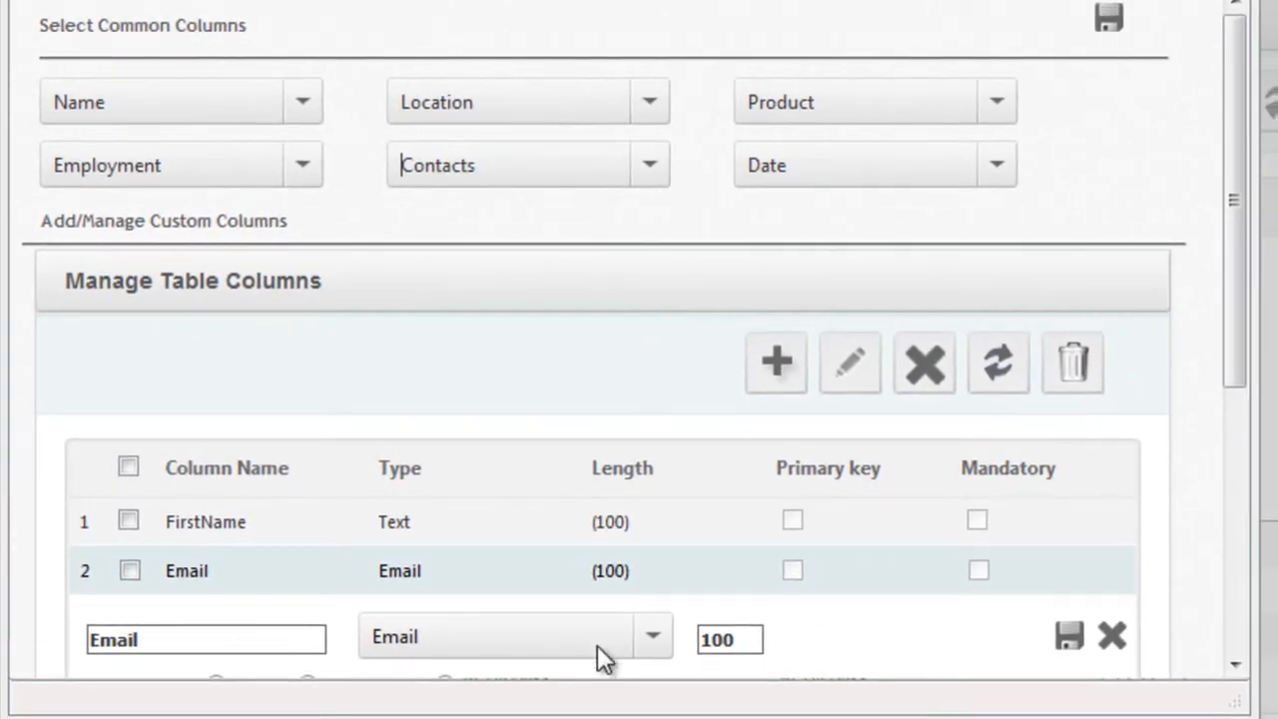
pyautogui.moveTo(1236, 323); pyautogui.dragTo(1236, 342)
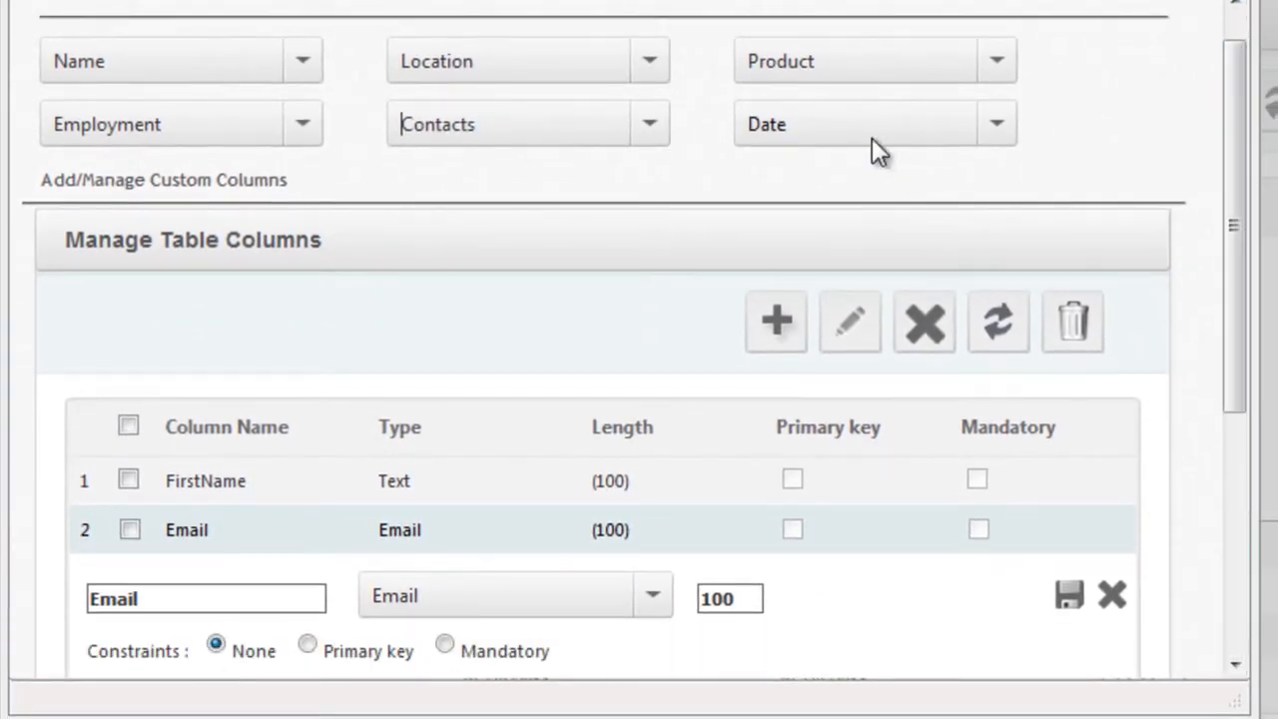
pyautogui.click(1070, 597)
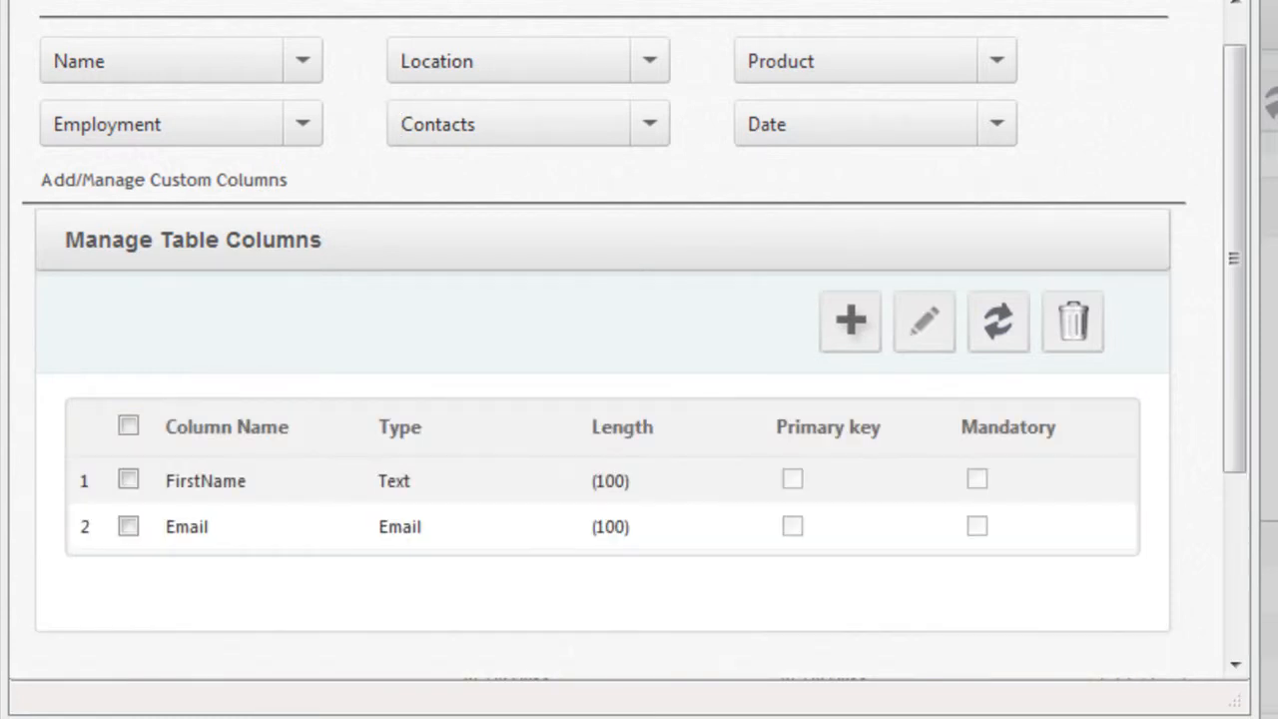
# Step: Add a new column named Message with type MultiLineTextBox
pyautogui.click(854, 321)
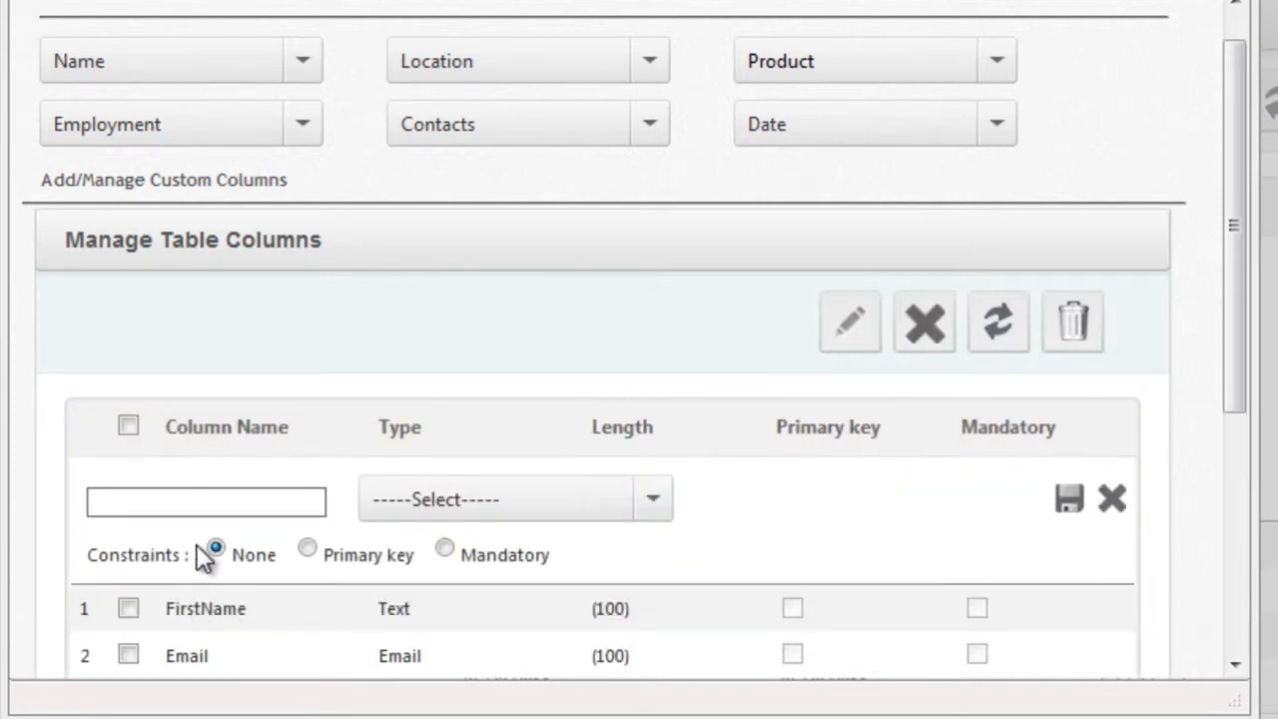
pyautogui.click(200, 504)
pyautogui.scroll(1, 201, 506)
pyautogui.write('Message')
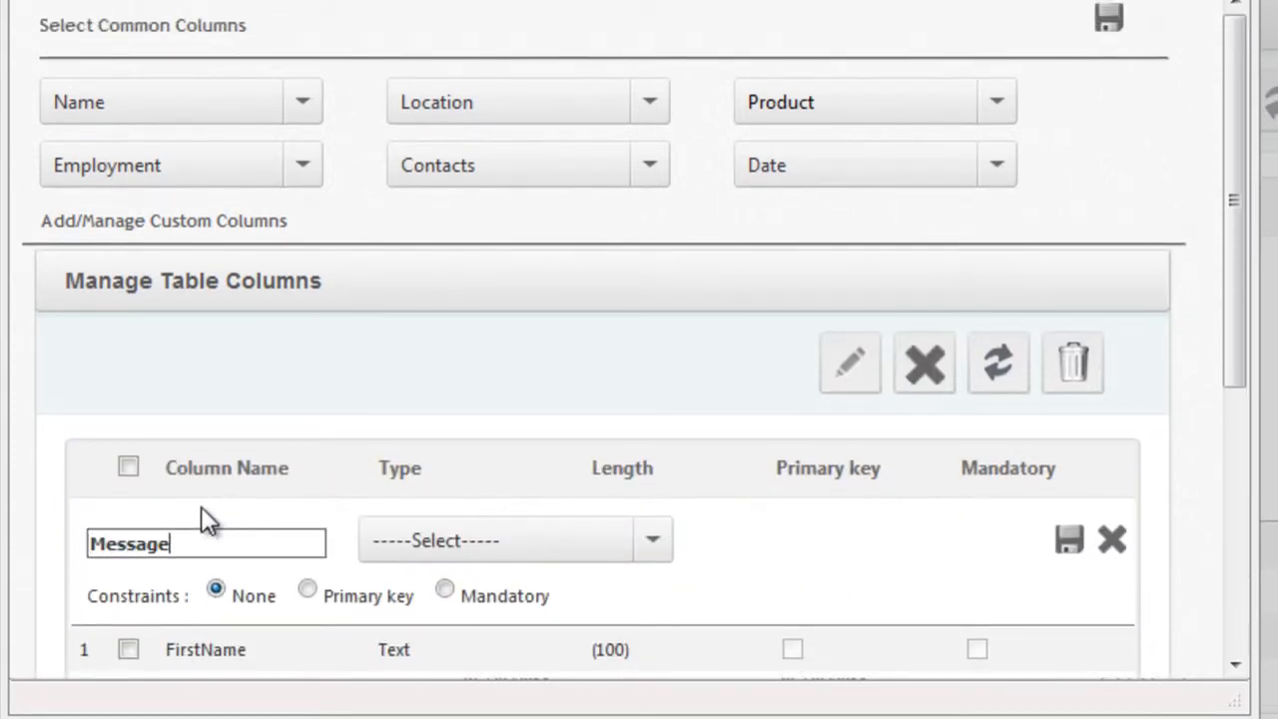
pyautogui.click(657, 537)
pyautogui.click(657, 537)
pyautogui.click(657, 537)
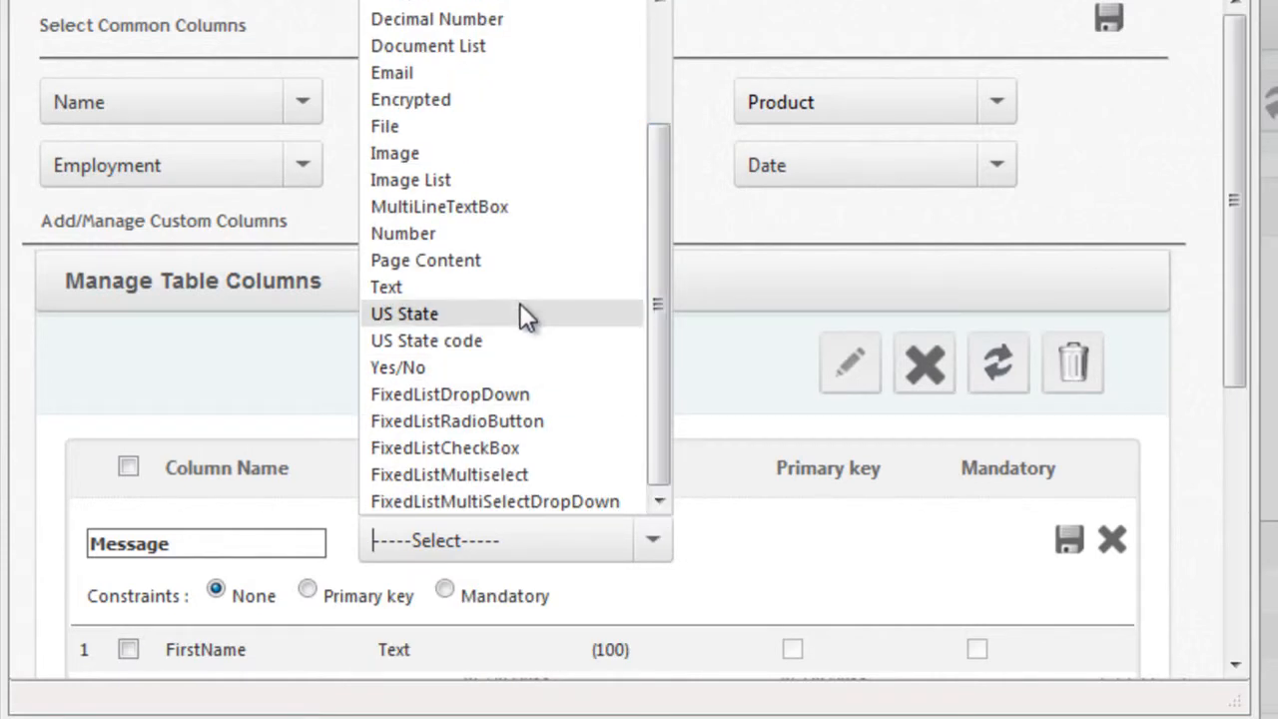
pyautogui.click(494, 209)
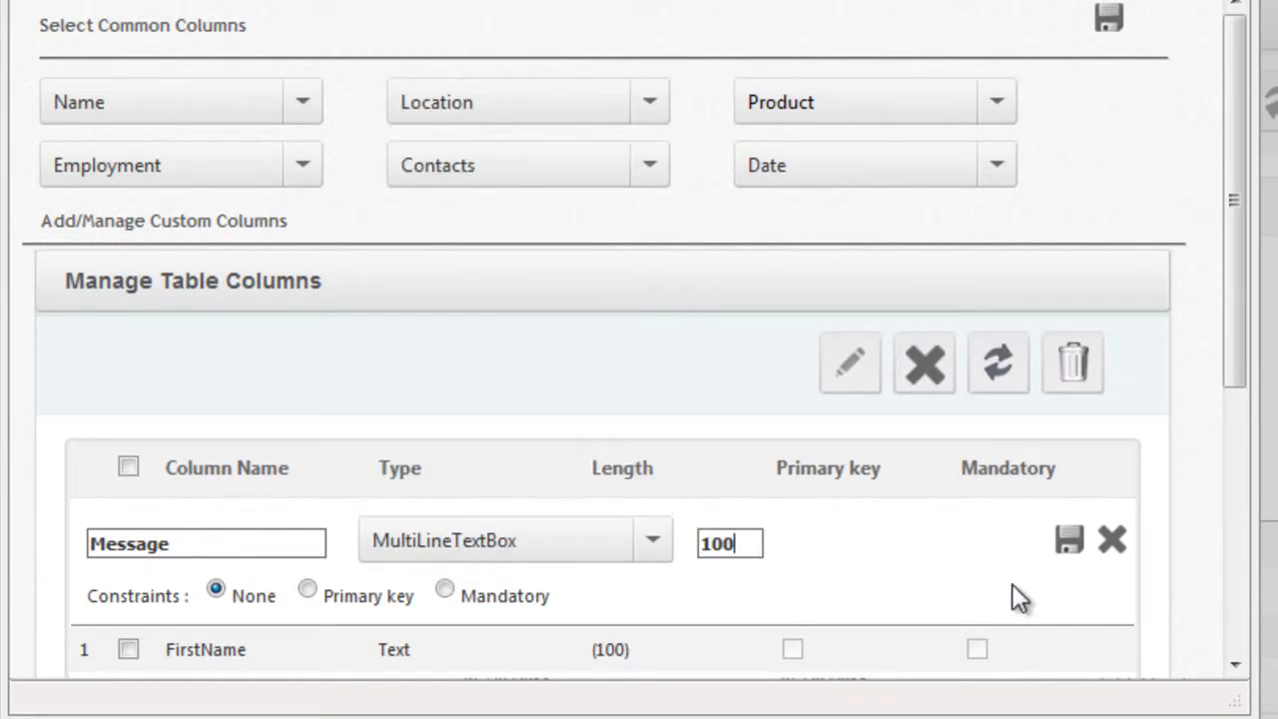
# Step: Save the Message row and the full column set, acknowledging 'Columns Selection completed'
pyautogui.click(1068, 542)
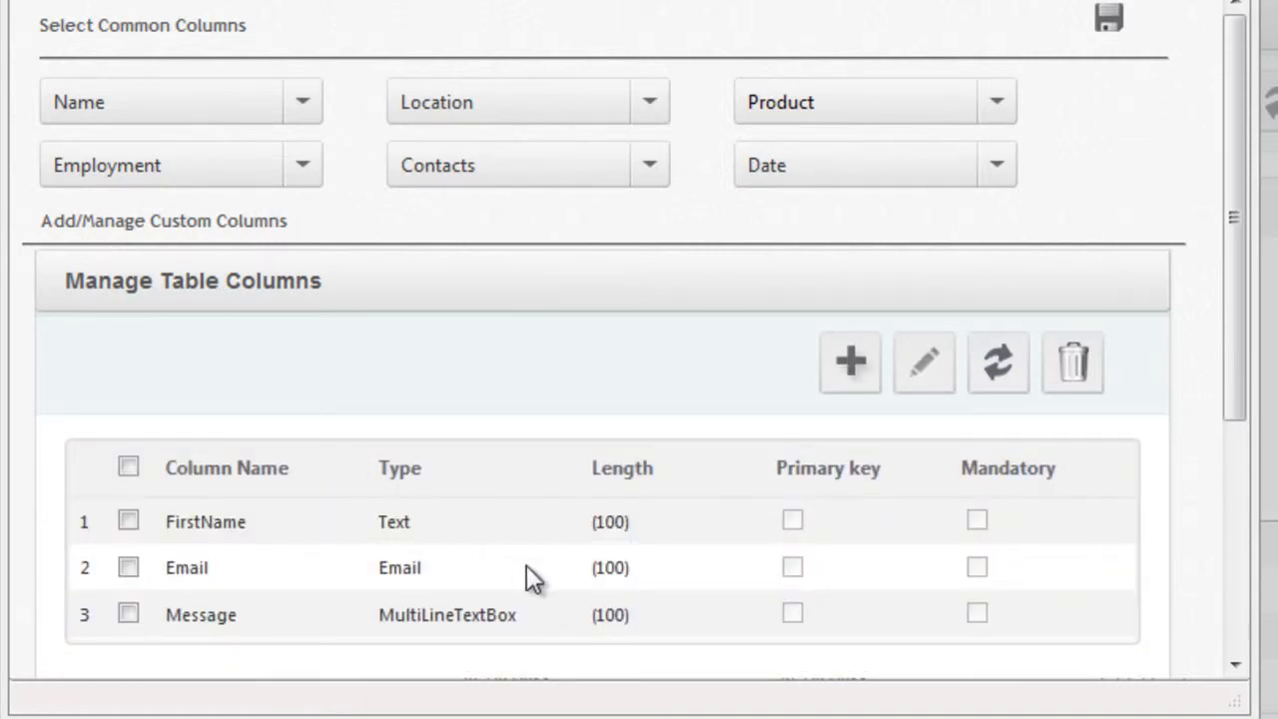
pyautogui.click(1111, 20)
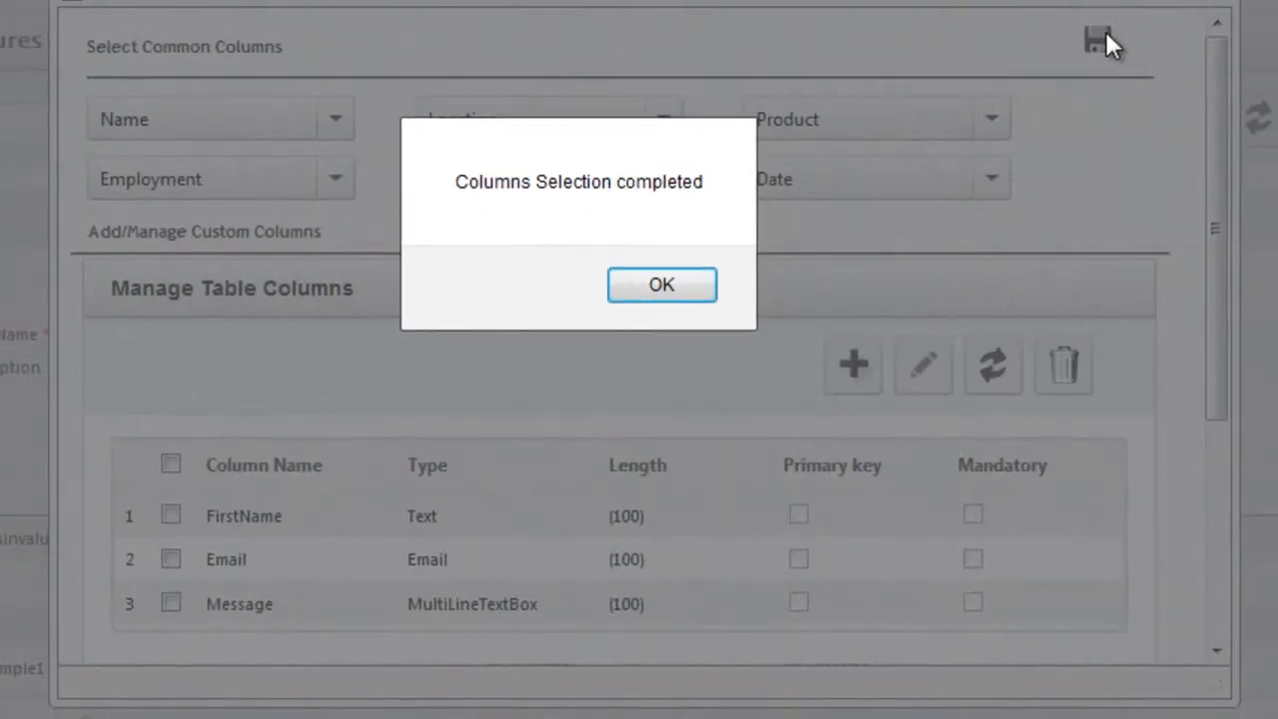
pyautogui.click(661, 287)
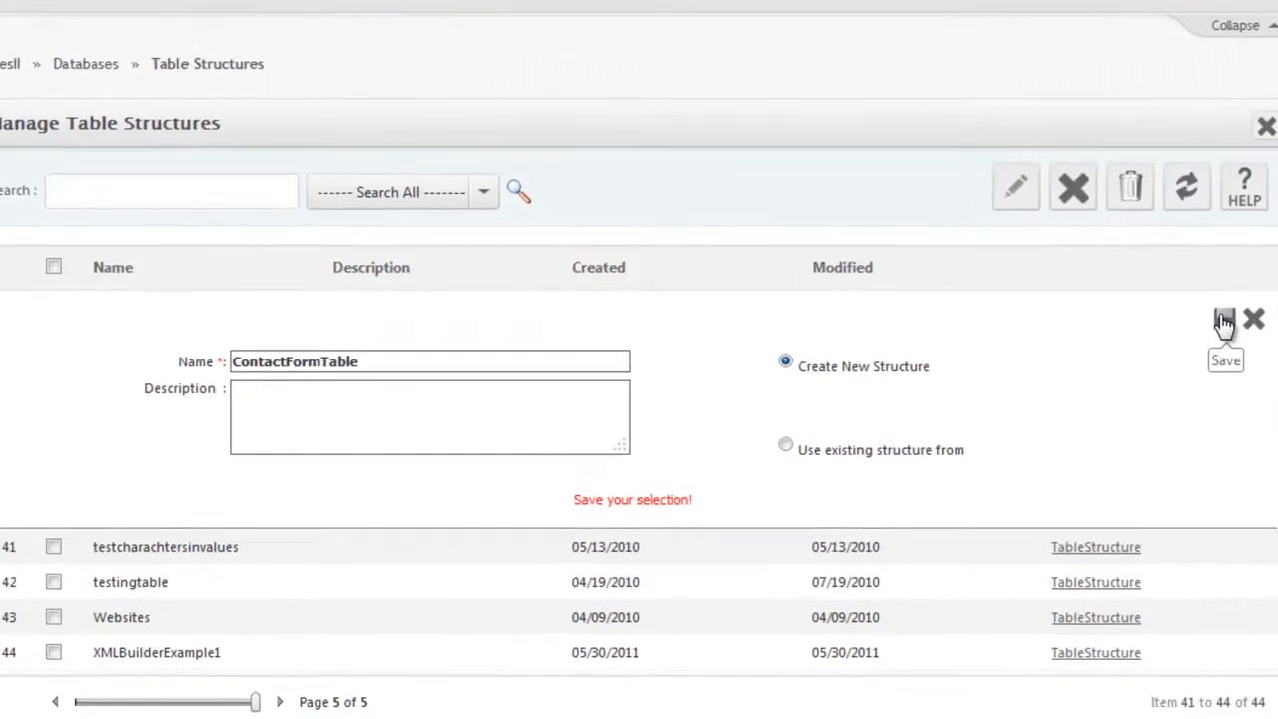
# Step: Save the ContactFormTable structure and confirm creating a same-named table
pyautogui.click(1224, 322)
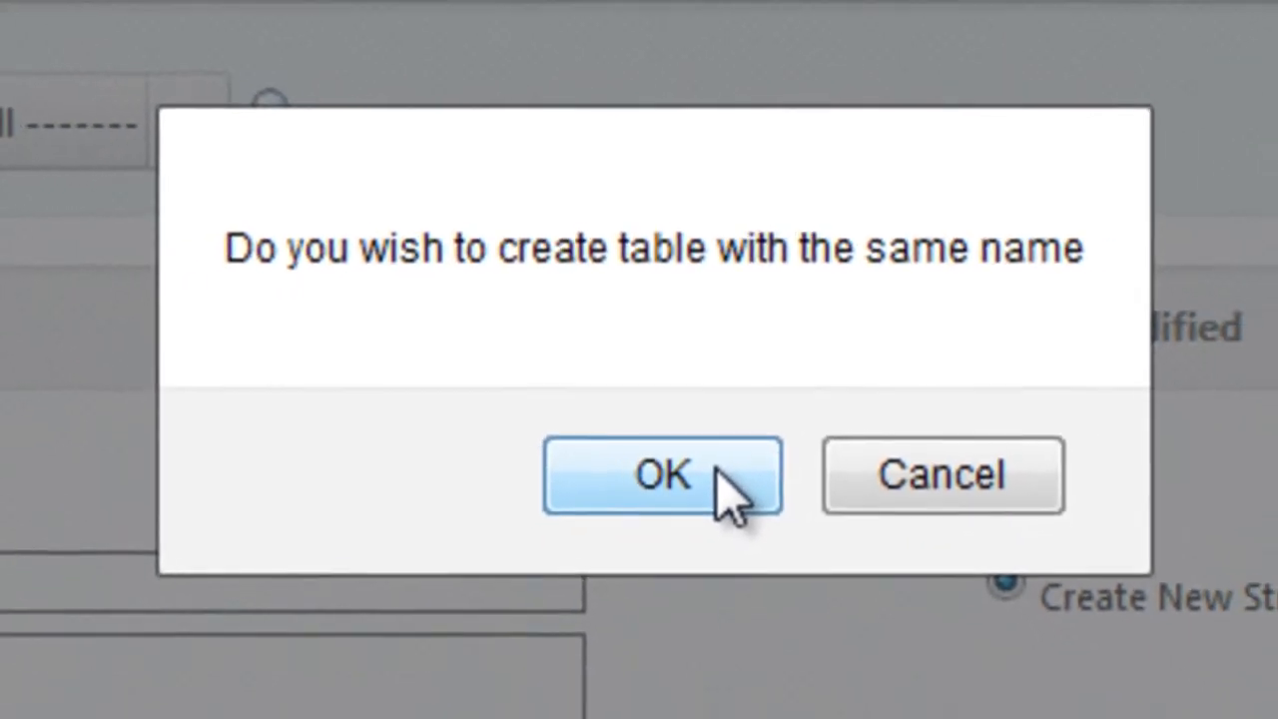
pyautogui.click(719, 477)
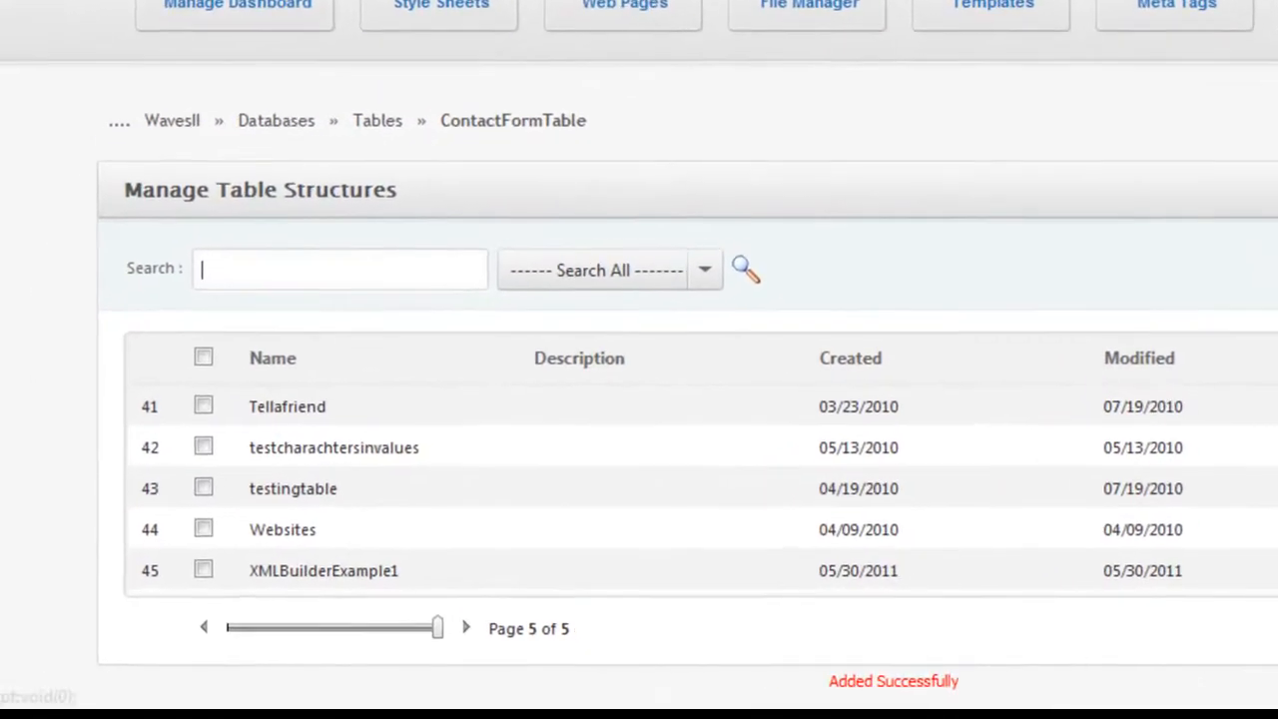
# Step: Open ContactFormTable from the navigation tree to show it in Manage Client Tables
pyautogui.click(2, 309)
pyautogui.moveTo(423, 215); pyautogui.dragTo(479, 648)
pyautogui.click(333, 589)
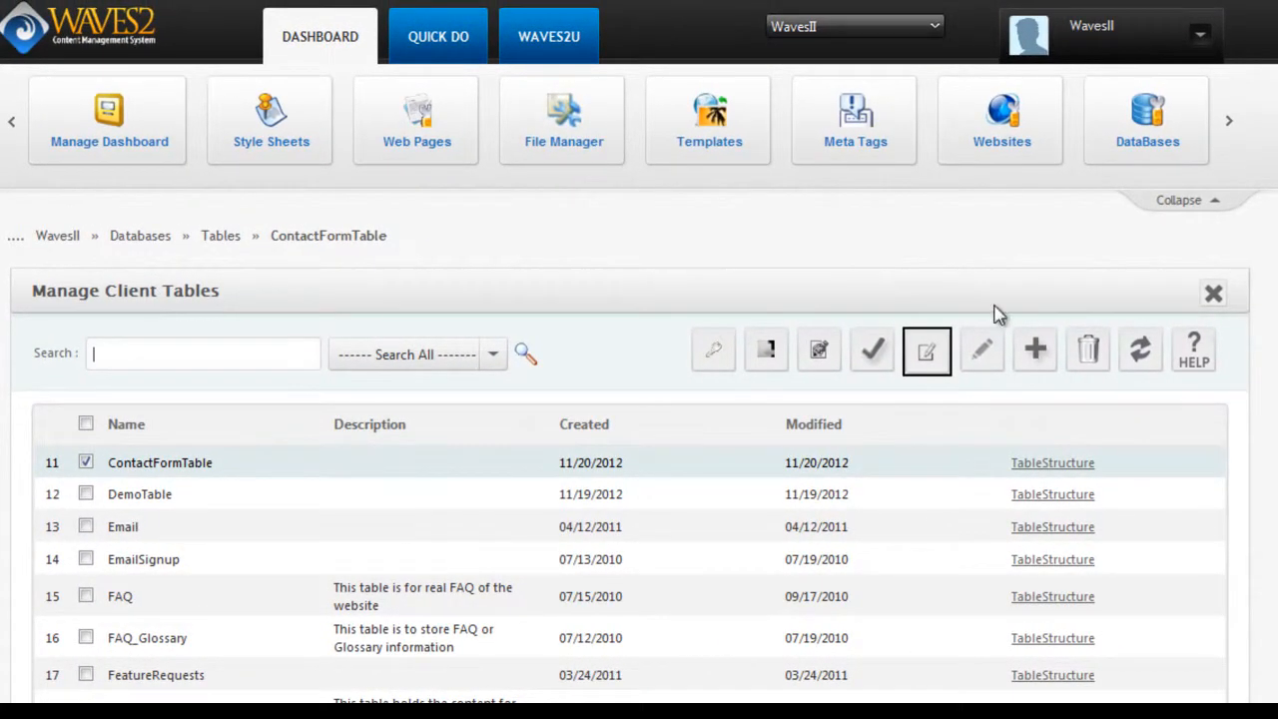
pyautogui.scroll(-3, 744, 218)
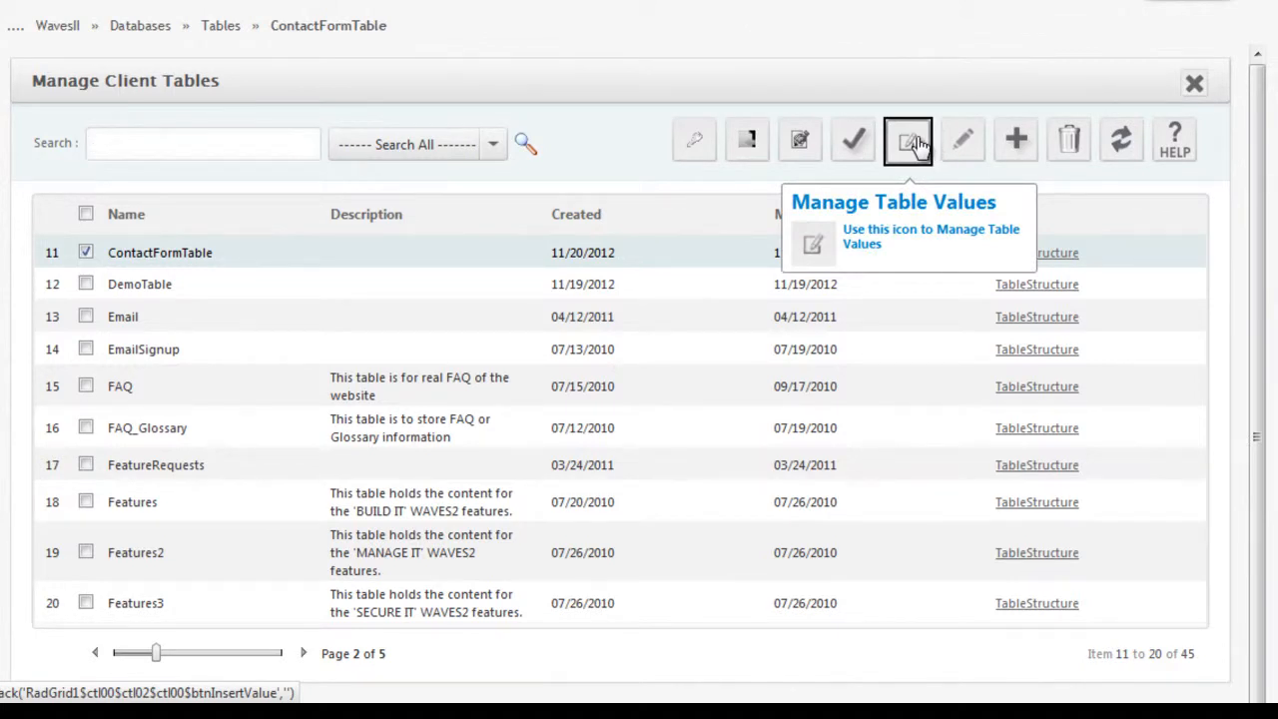
# Step: Enter a first name, an e-mail address and 'Short message' in ContactFormTable and save the record
pyautogui.click(909, 142)
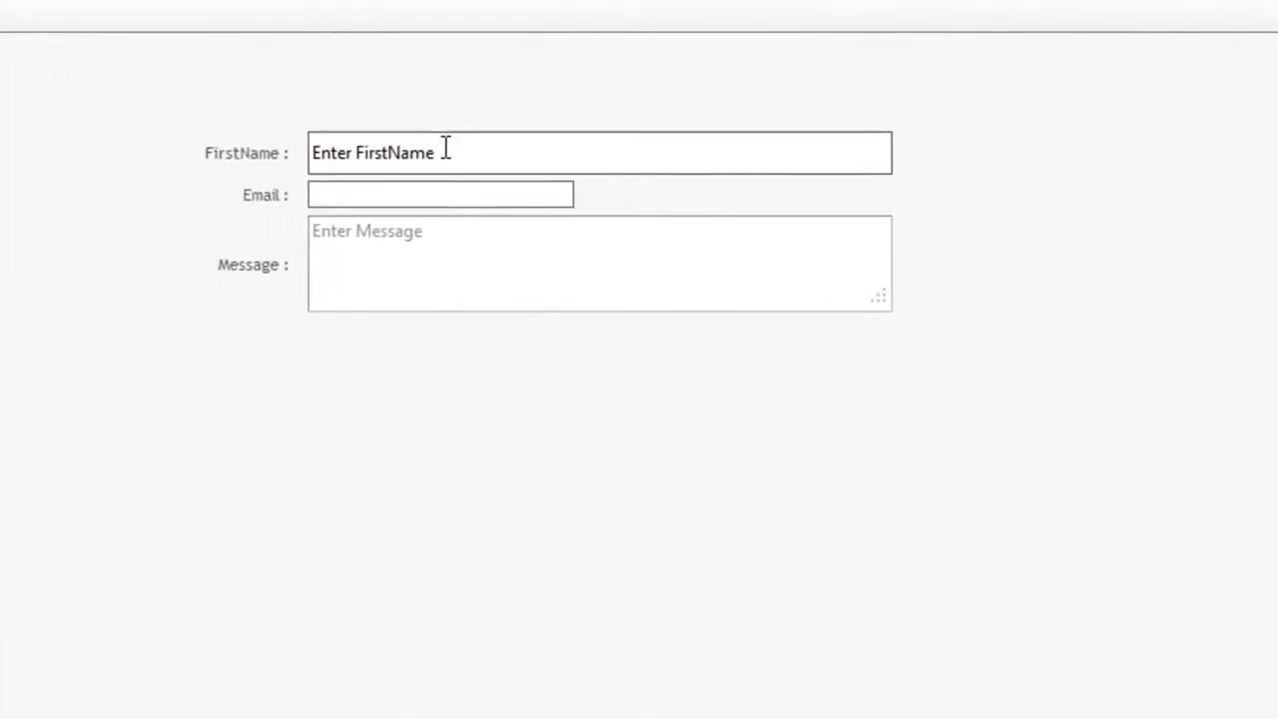
pyautogui.click(446, 150)
pyautogui.write('Hooman')
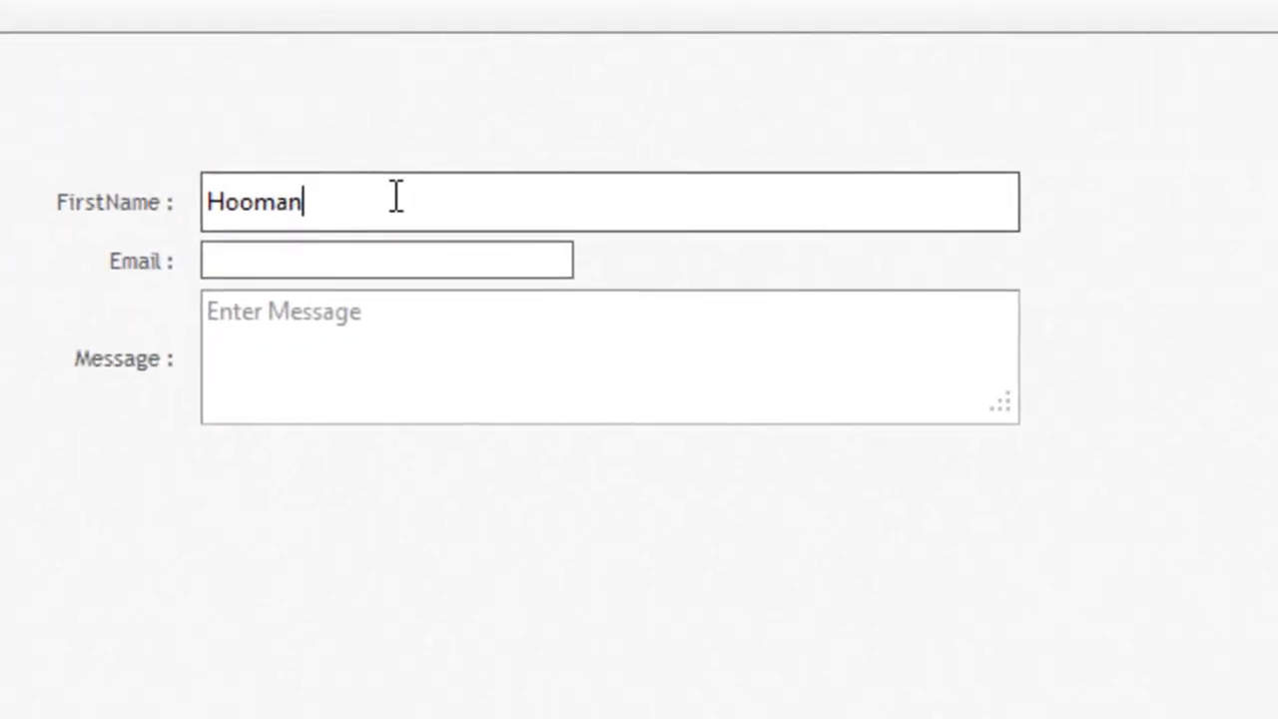
pyautogui.press('Tab')
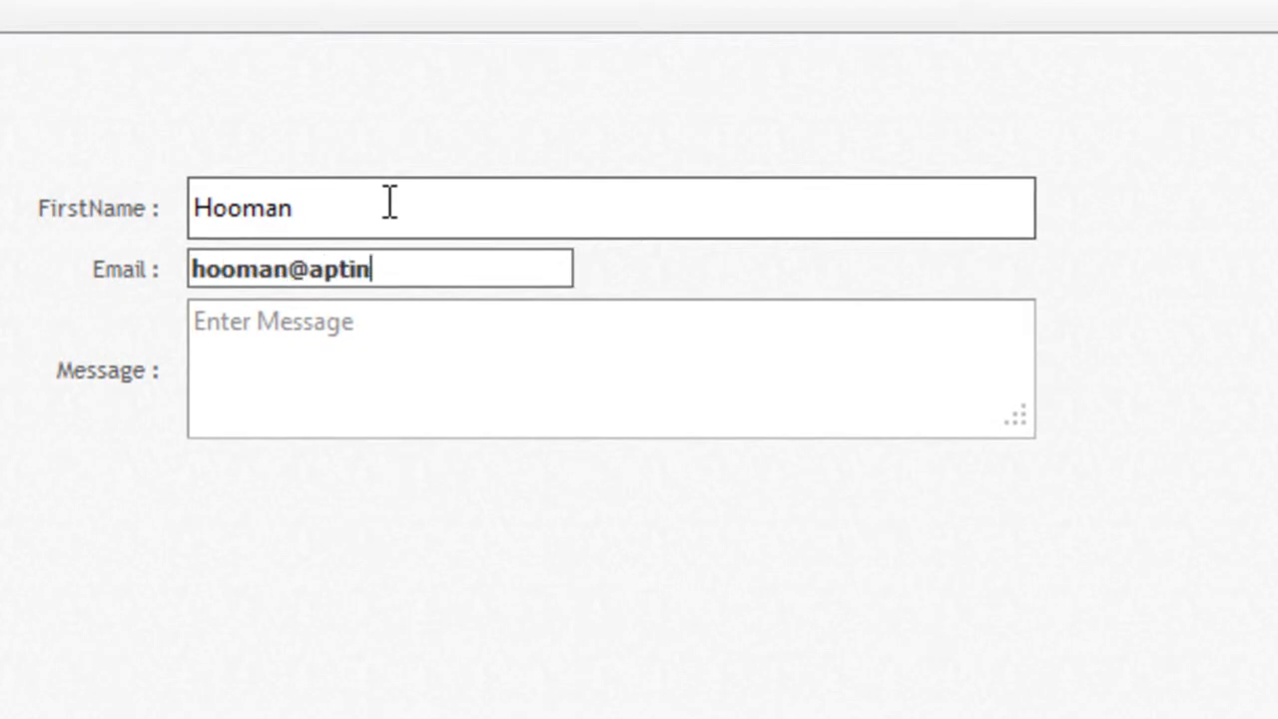
pyautogui.press('Tab')
pyautogui.write('Short me')
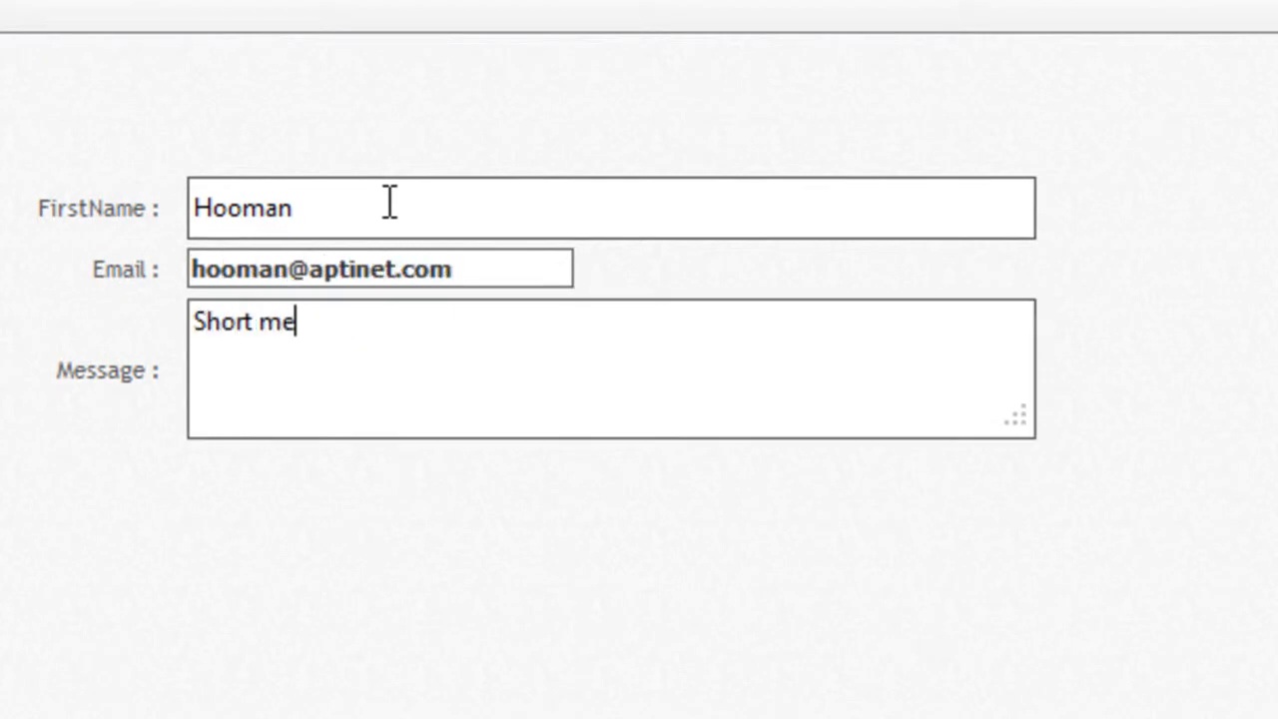
pyautogui.write('ssage')
pyautogui.press('Tab')
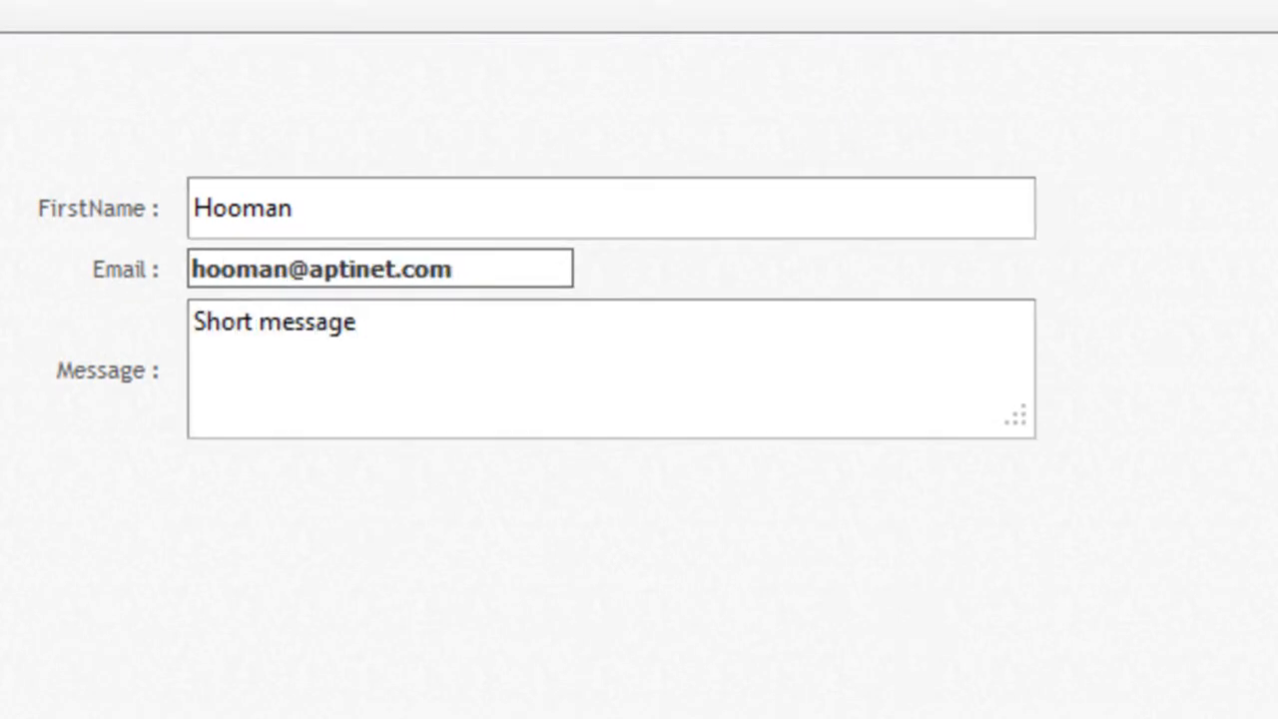
pyautogui.press('Return')
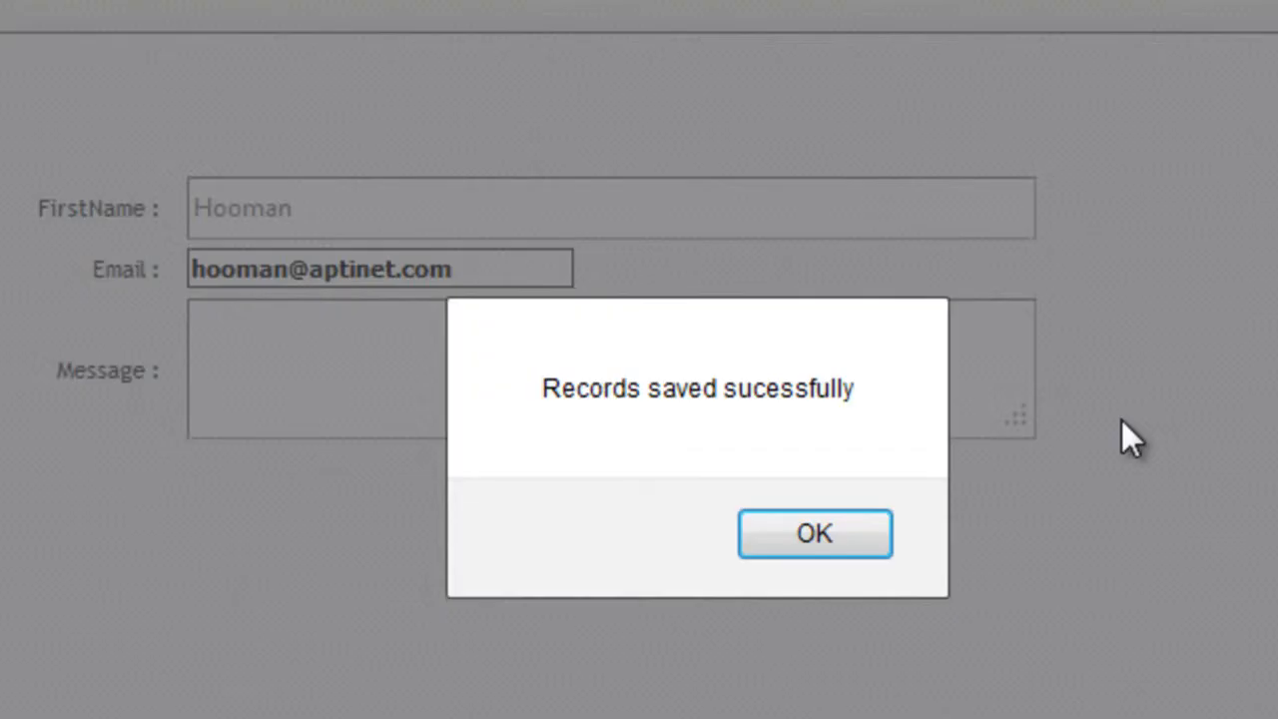
pyautogui.click(843, 515)
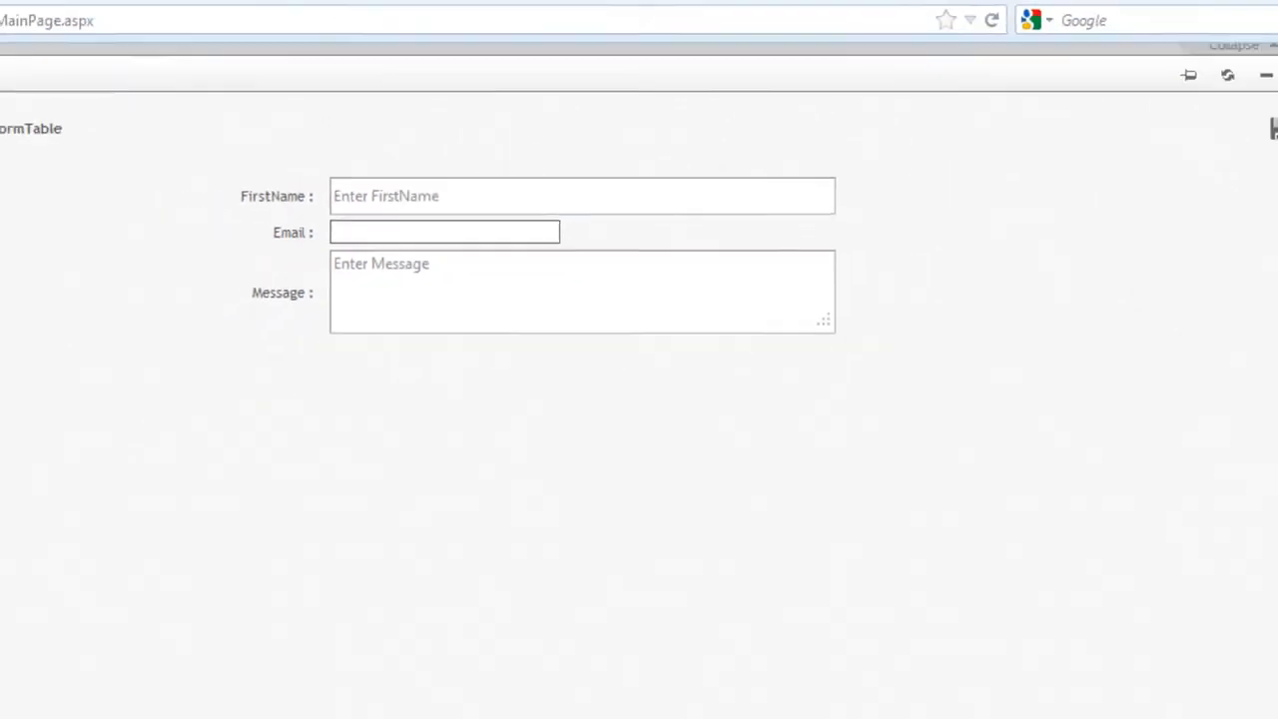
# Step: Open ContactFormTable's records grid and look through the Search All field options without changing them
pyautogui.click(1265, 87)
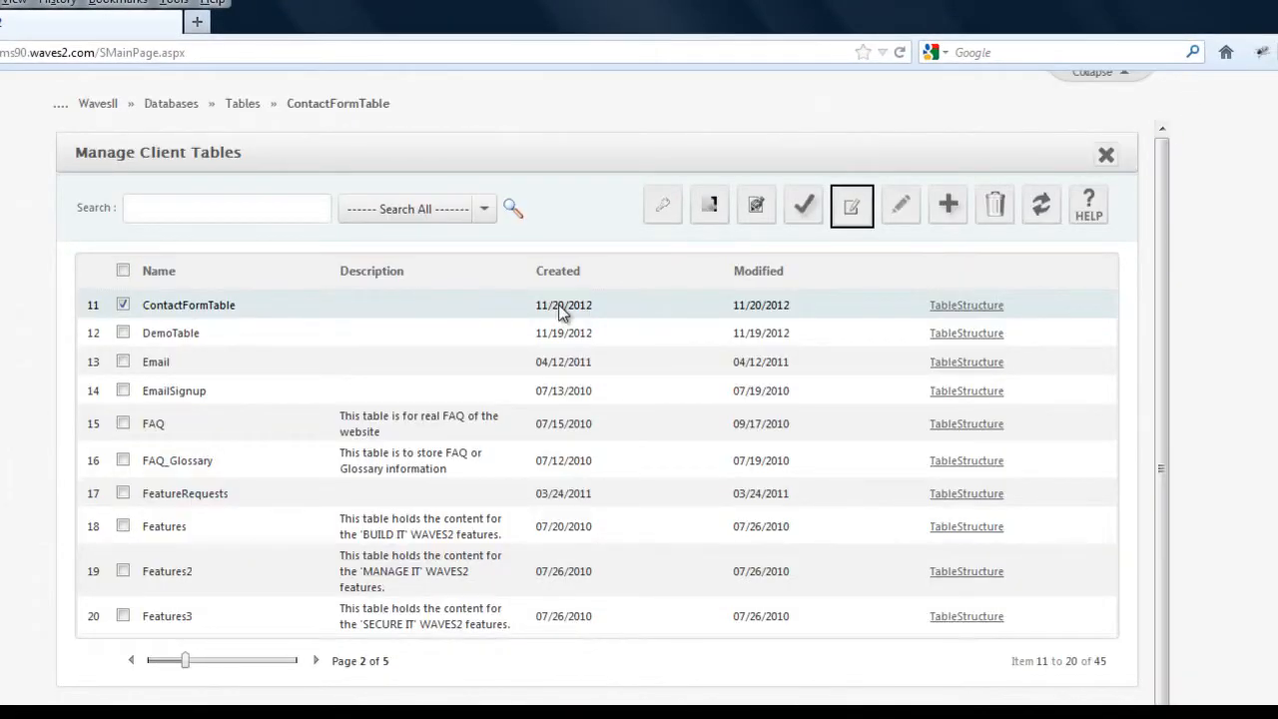
pyautogui.click(852, 205)
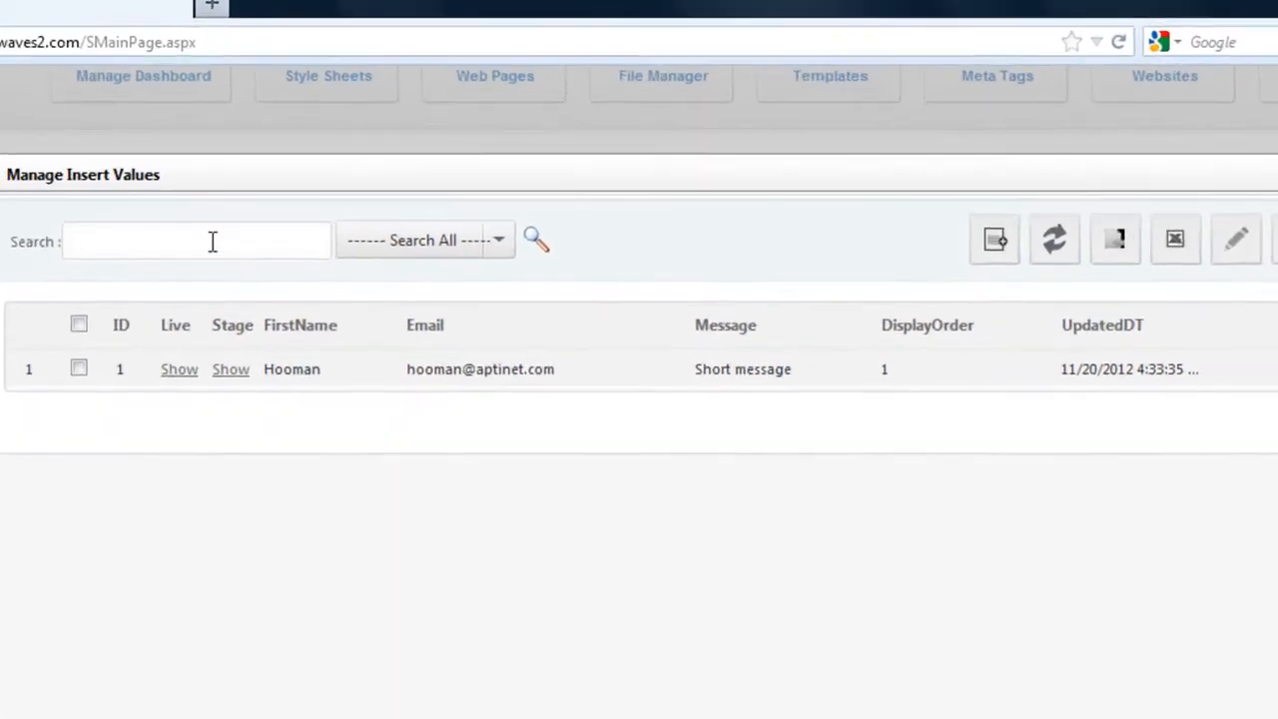
pyautogui.click(211, 241)
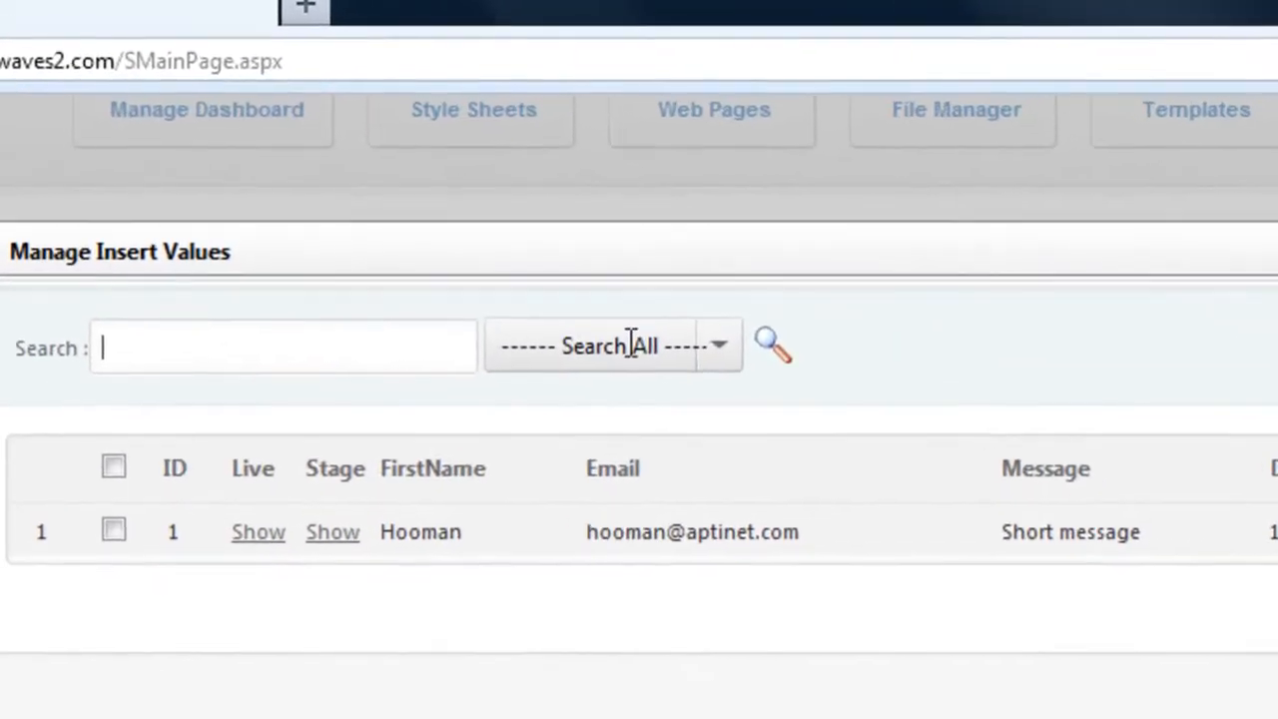
pyautogui.click(719, 350)
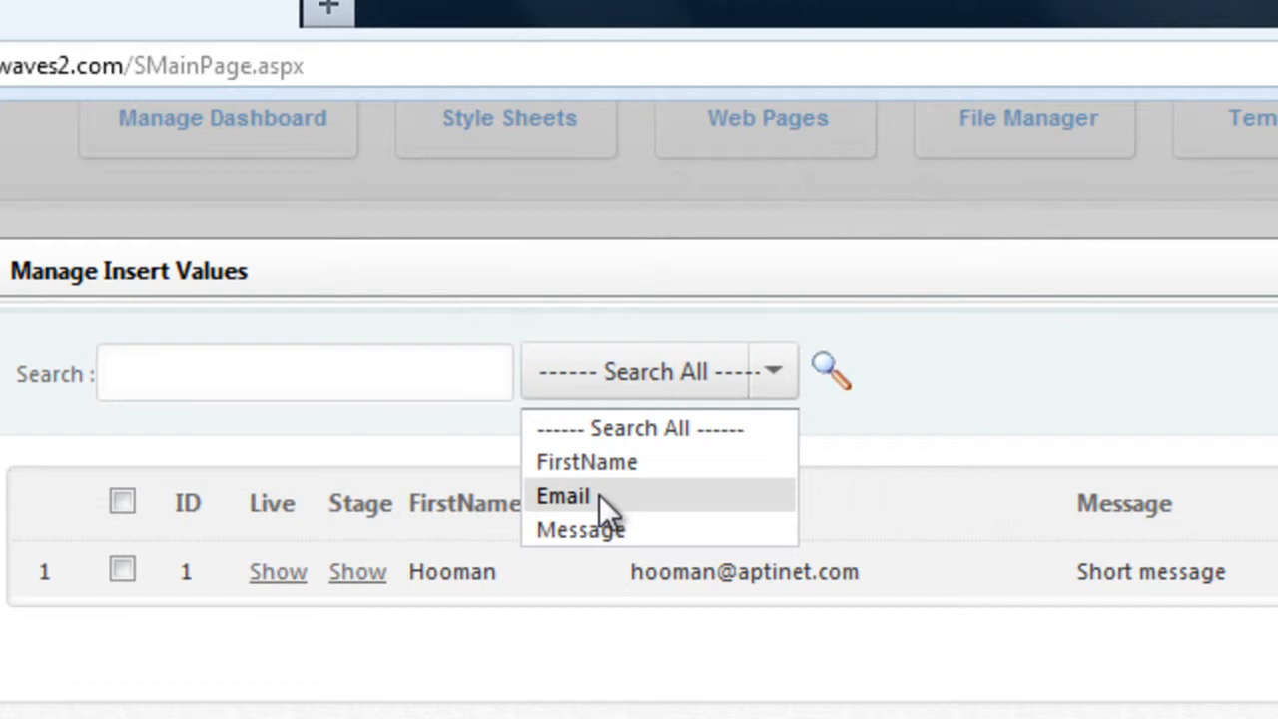
pyautogui.click(1115, 336)
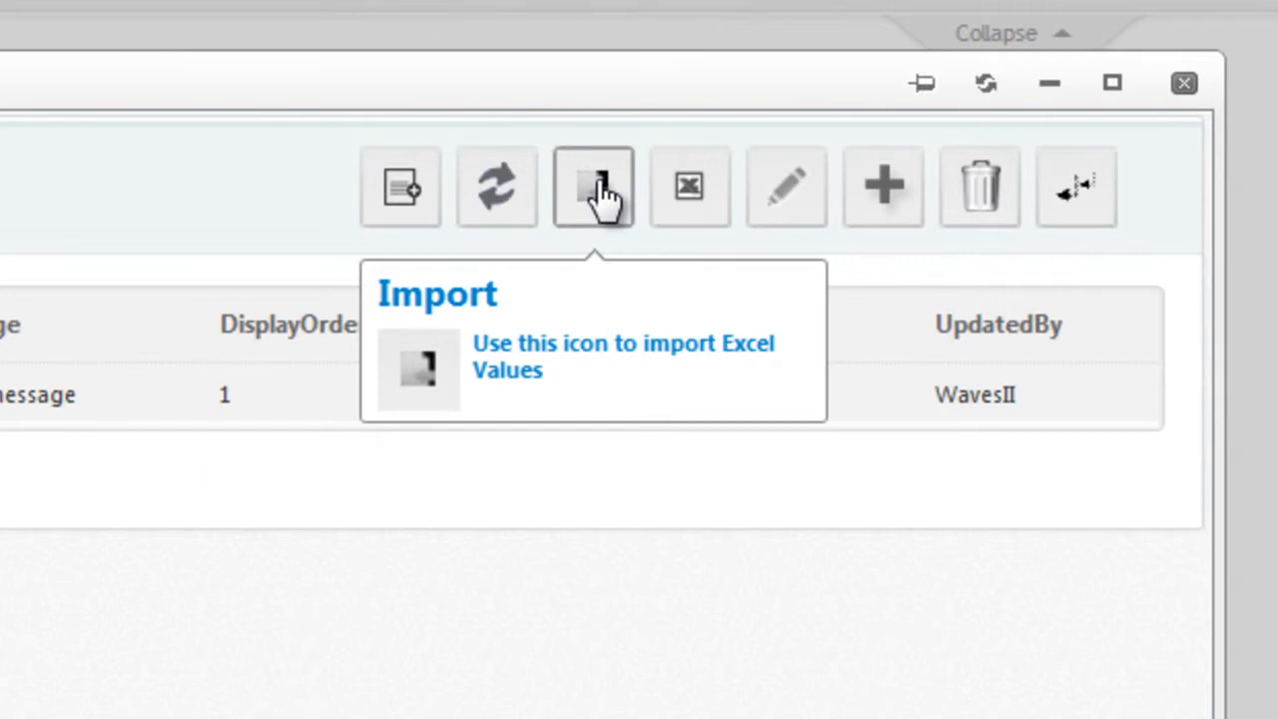
# Step: Inspect ContactFormTable's export form without exporting: Date Range, From calendar, columns, and Excel 97-2003/CSV/Text formats
pyautogui.click(699, 197)
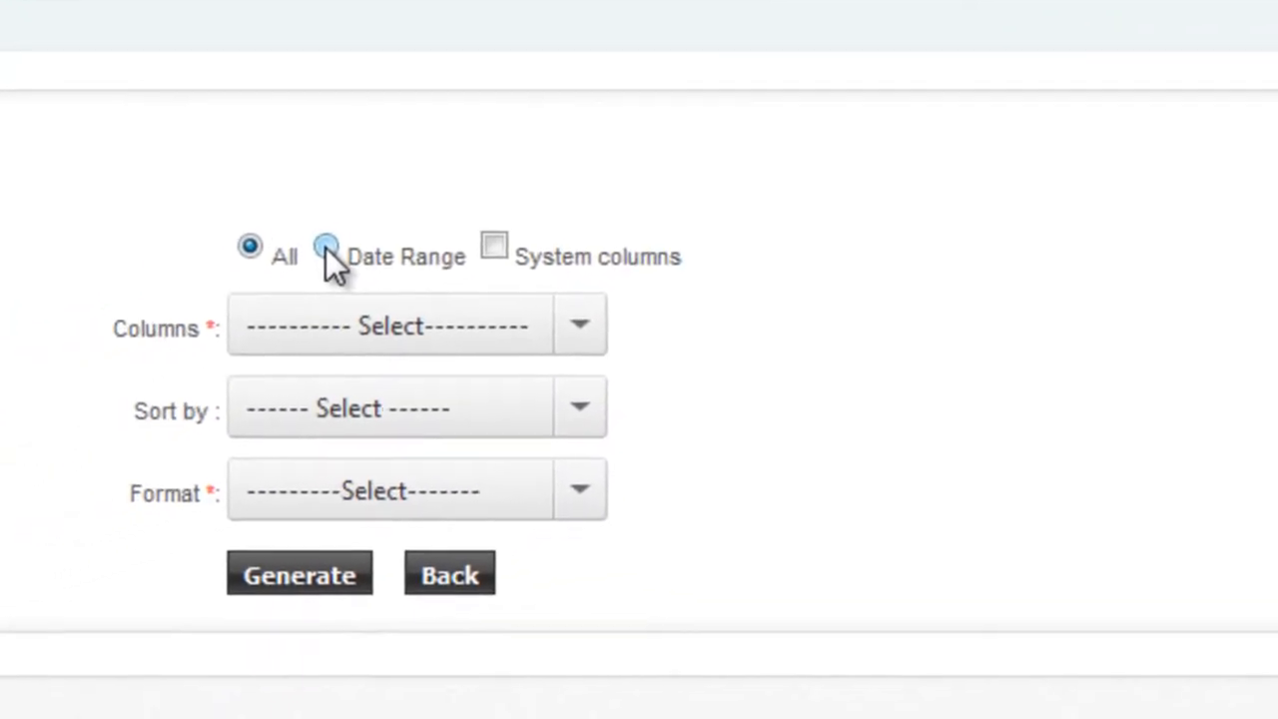
pyautogui.click(581, 150)
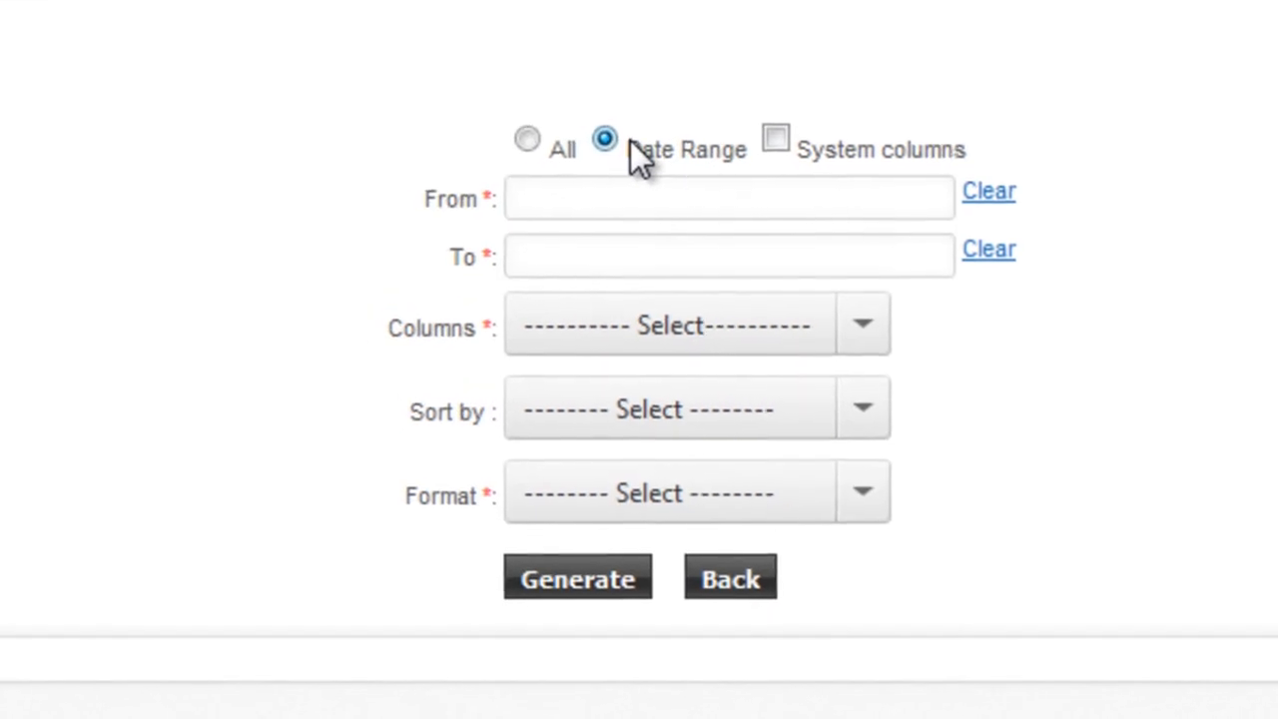
pyautogui.click(764, 195)
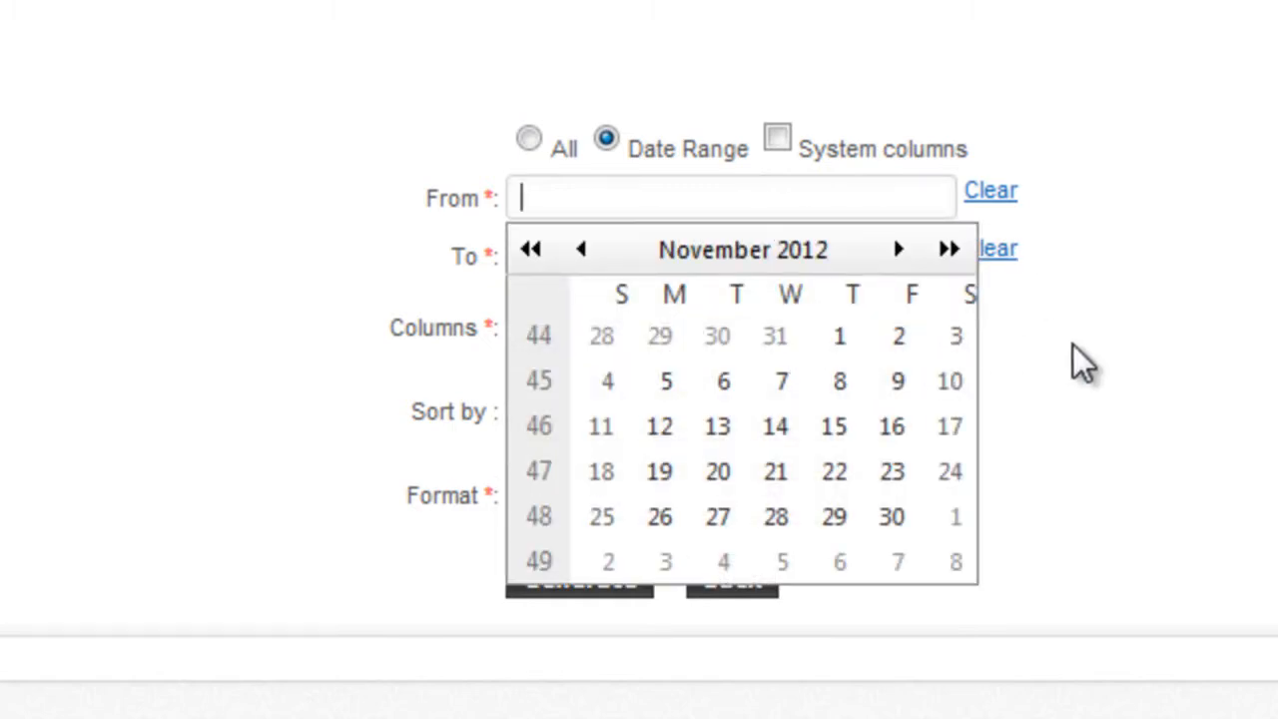
pyautogui.click(1116, 422)
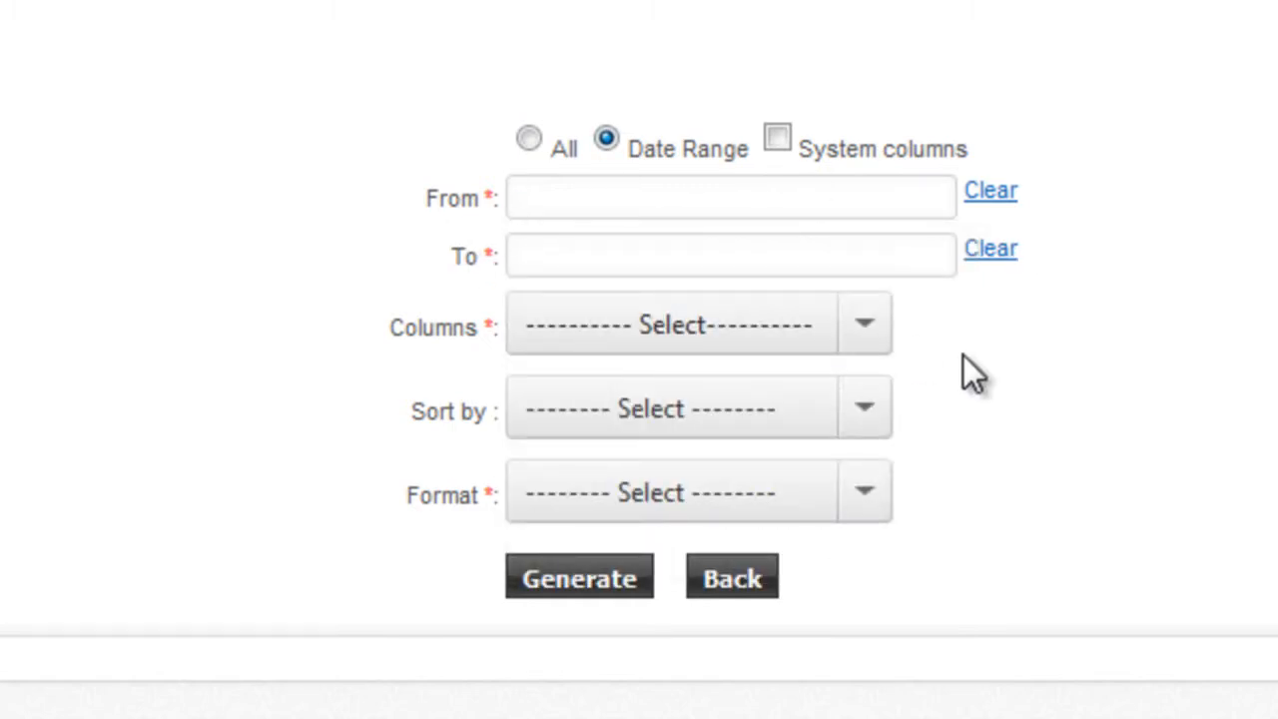
pyautogui.click(864, 327)
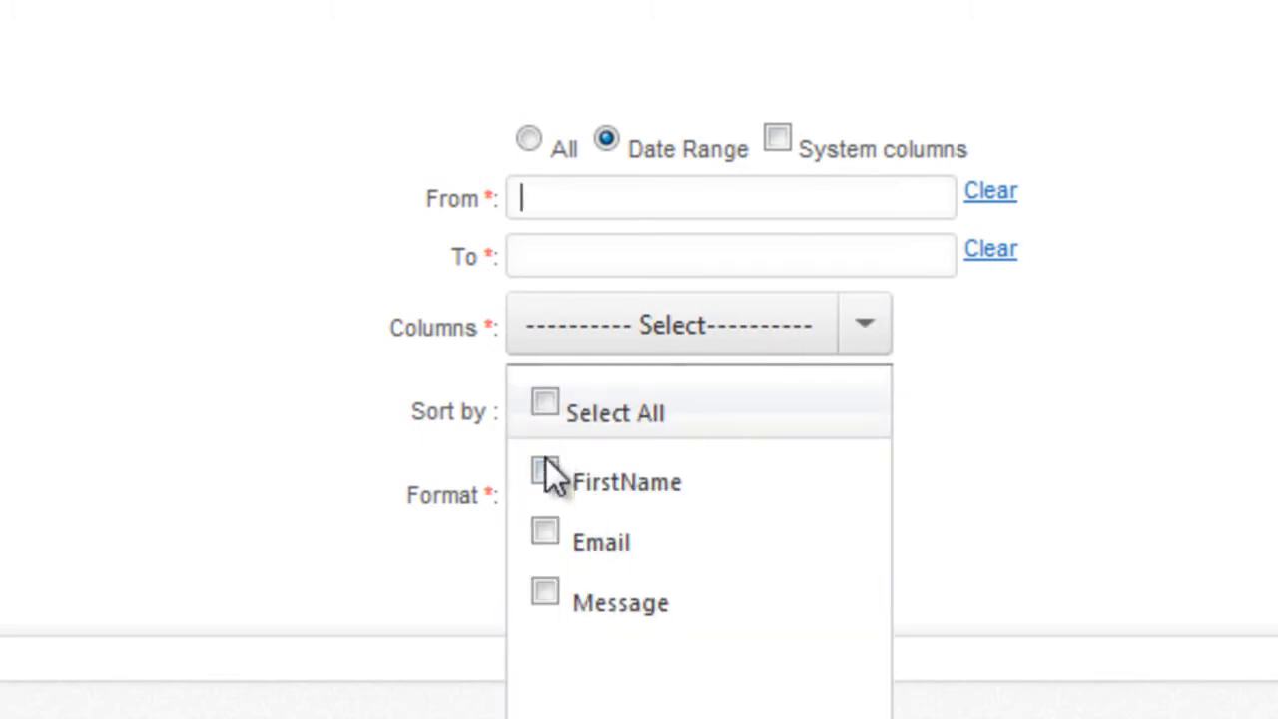
pyautogui.click(444, 432)
pyautogui.click(886, 492)
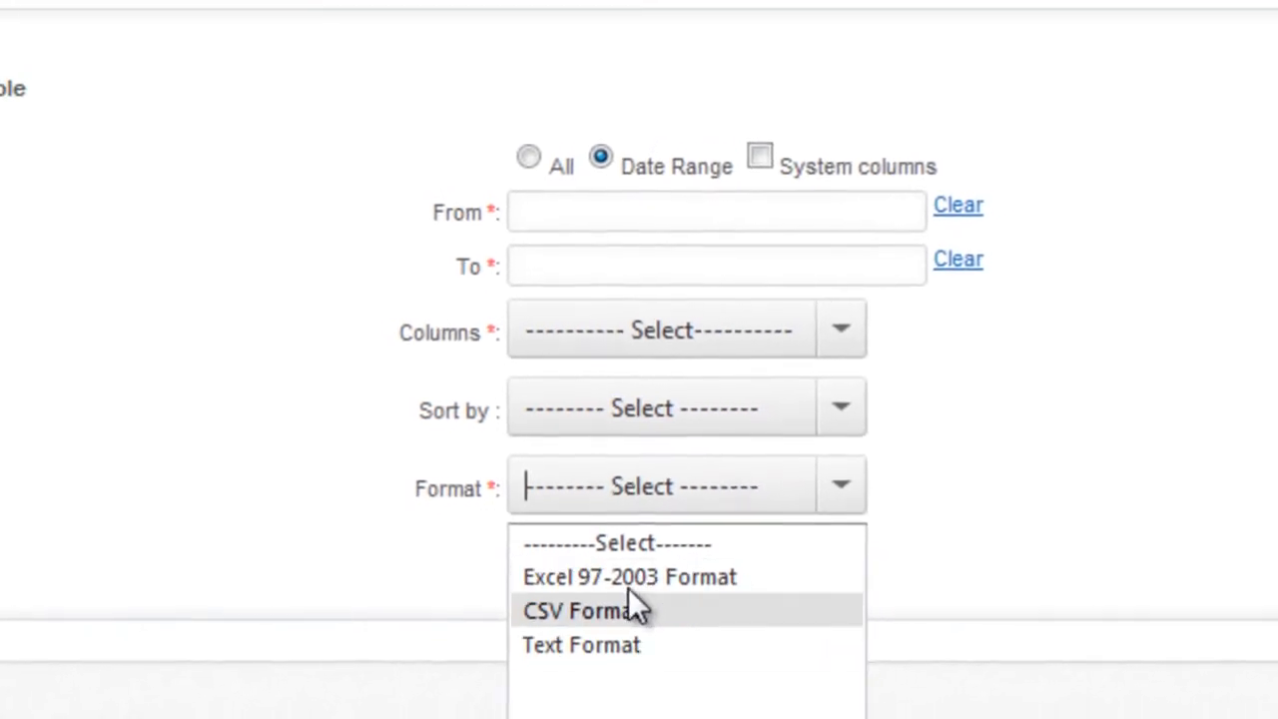
pyautogui.click(366, 513)
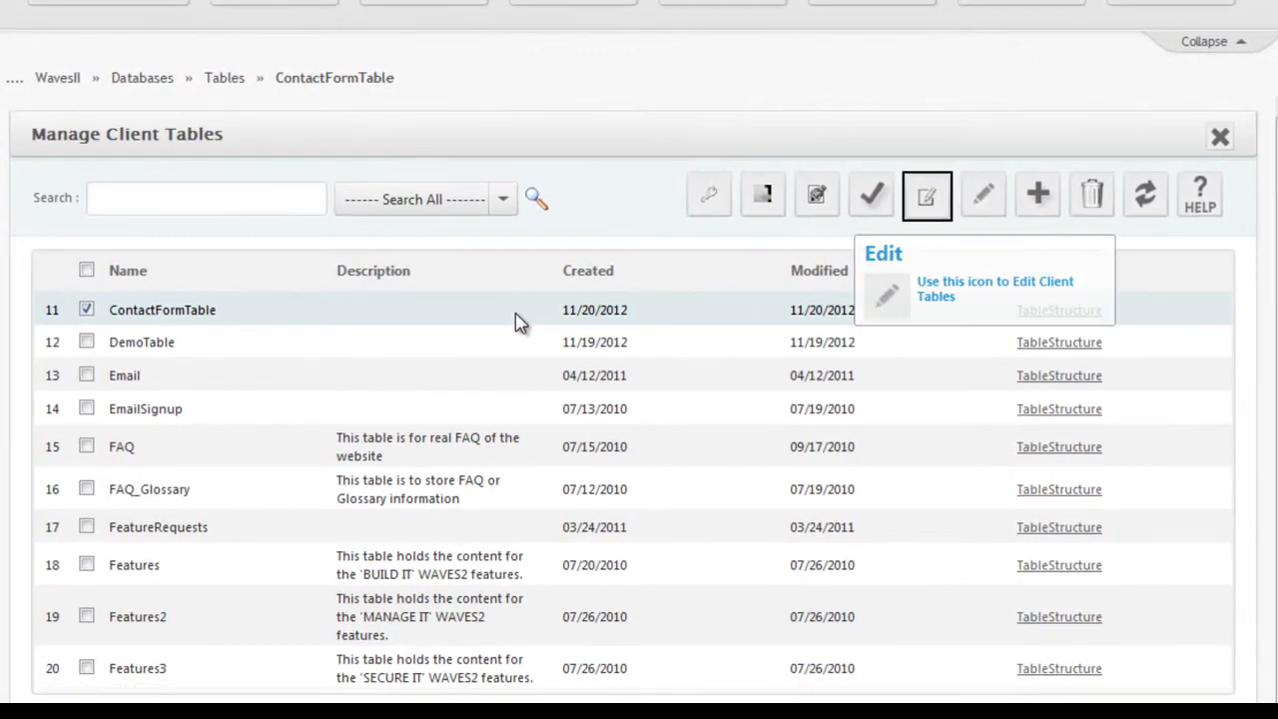
# Step: View the new table's Table Structure choices, cancel the add-table form, and return to page 1
pyautogui.click(1040, 197)
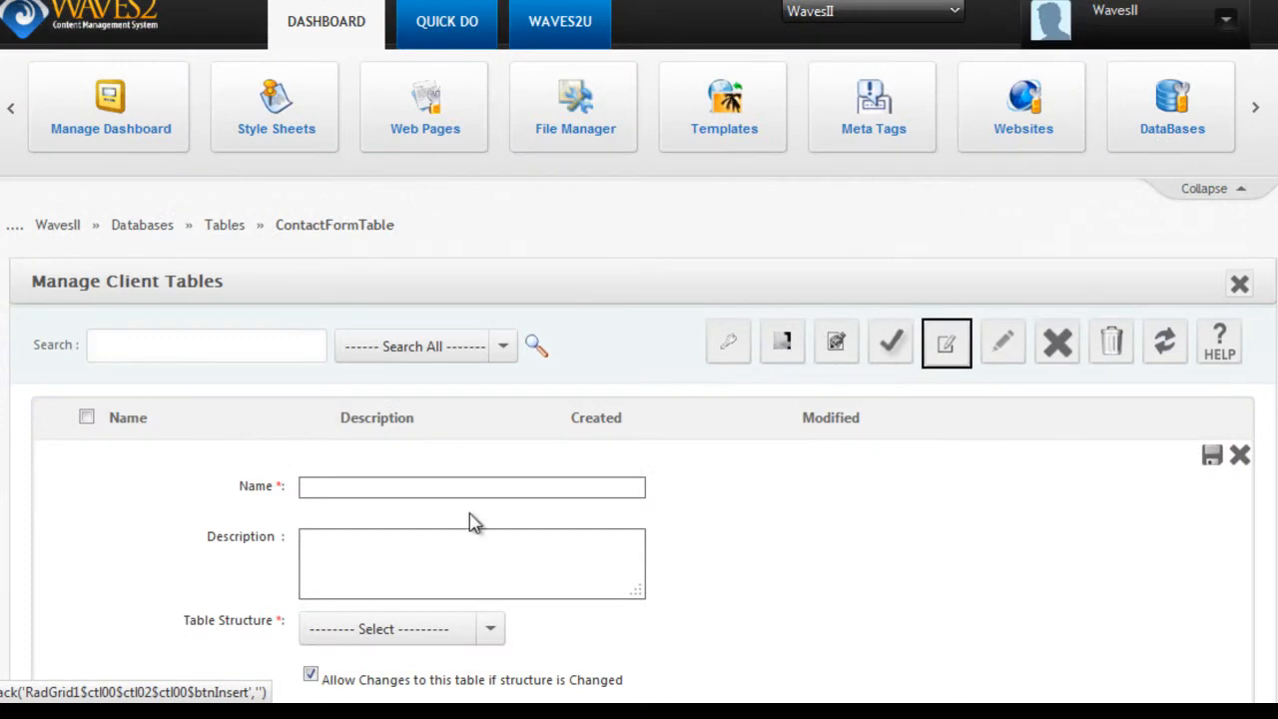
pyautogui.scroll(-3, 943, 293)
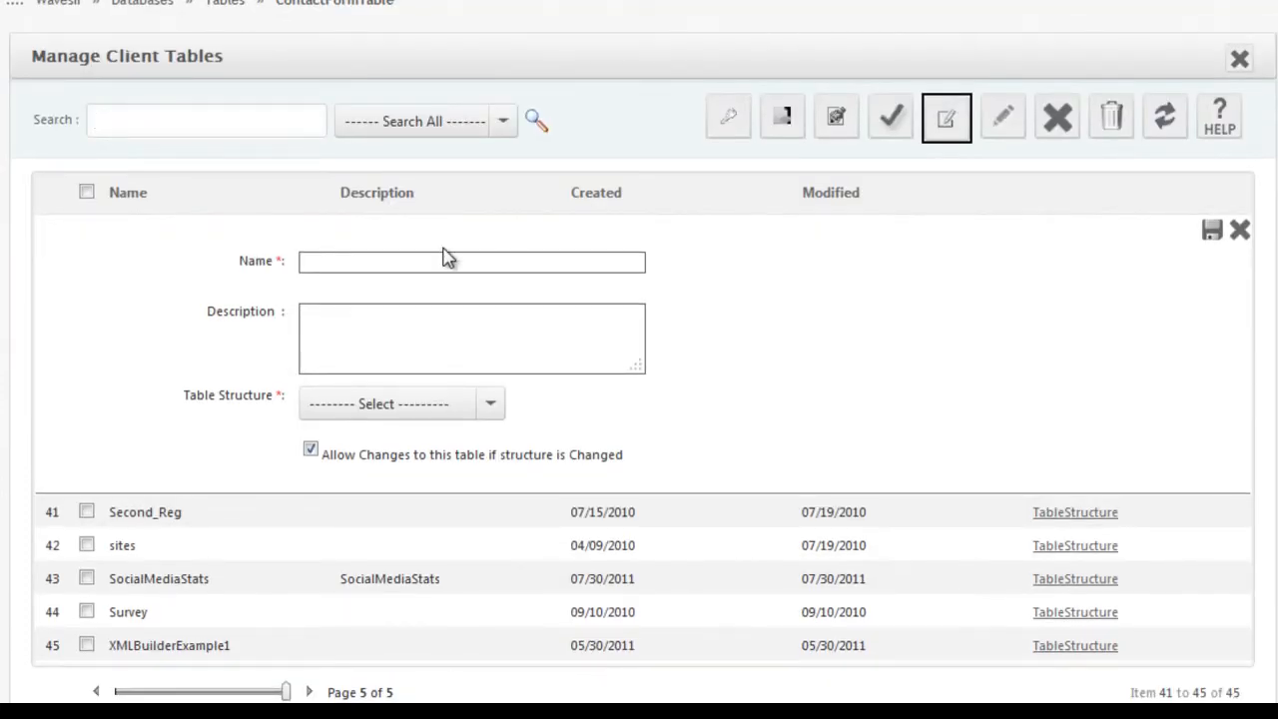
pyautogui.click(490, 419)
pyautogui.moveTo(496, 450); pyautogui.dragTo(1005, 419)
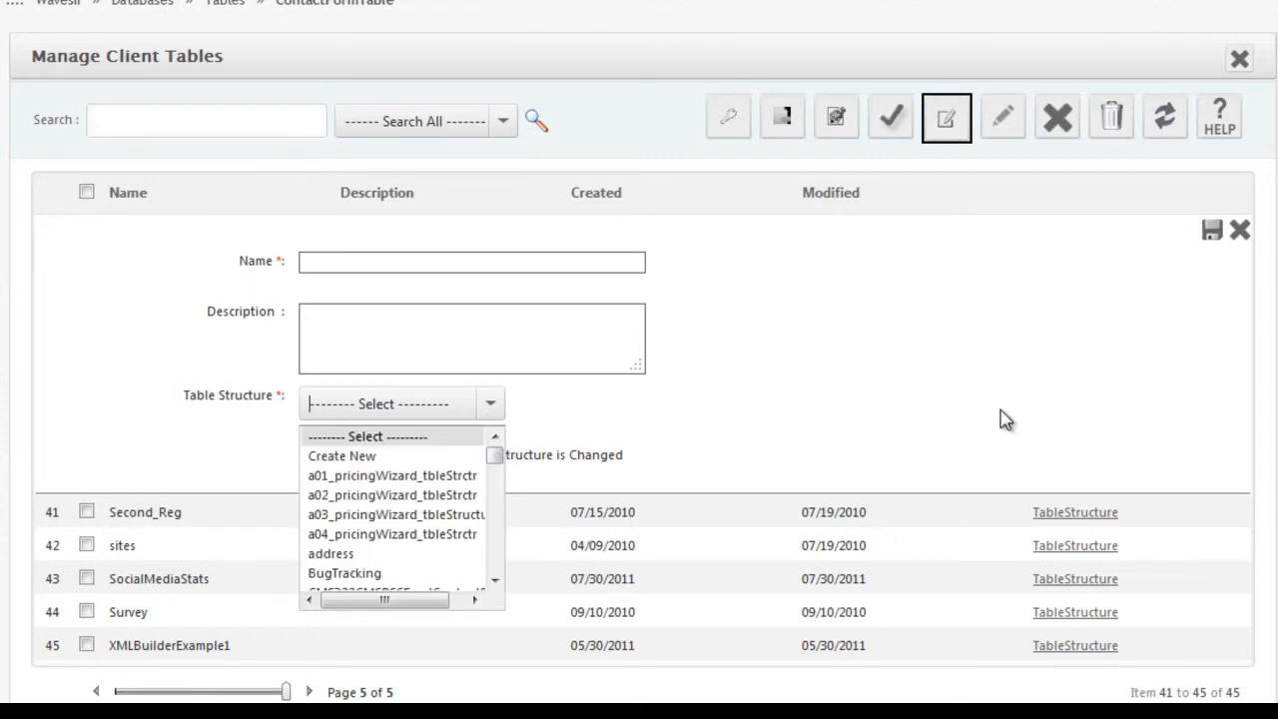
pyautogui.click(1240, 231)
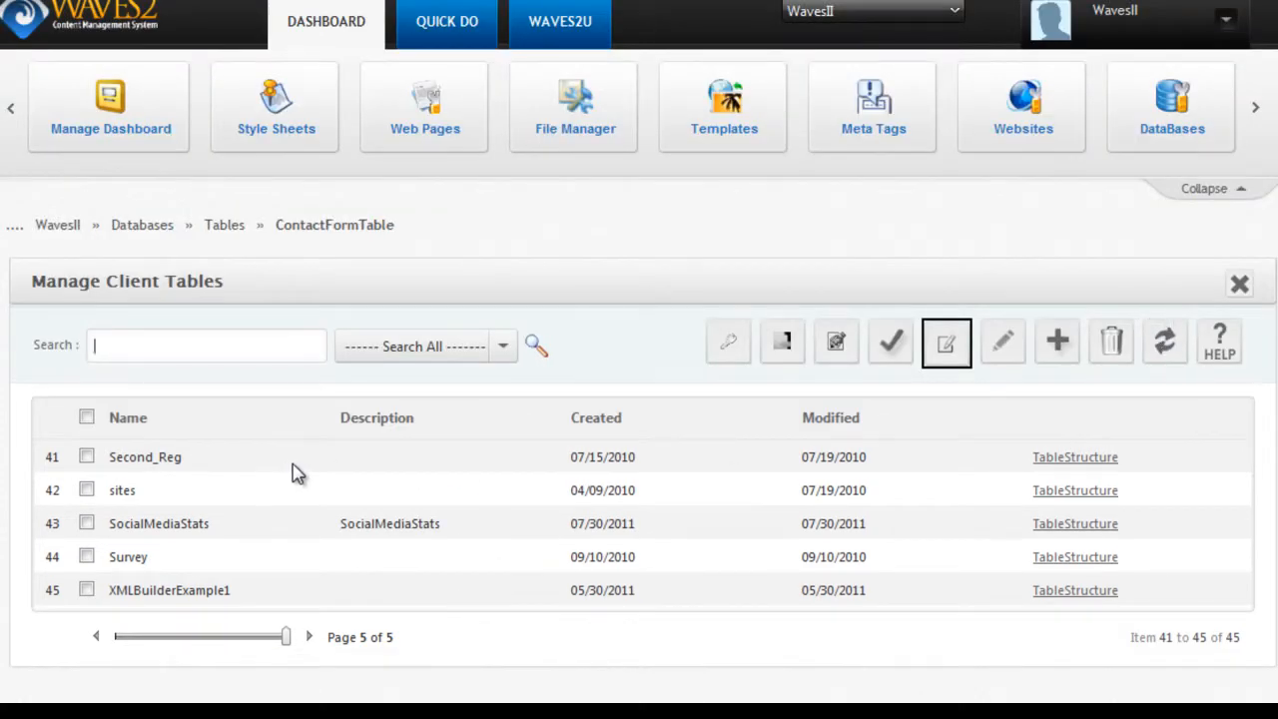
pyautogui.moveTo(287, 639); pyautogui.dragTo(114, 645)
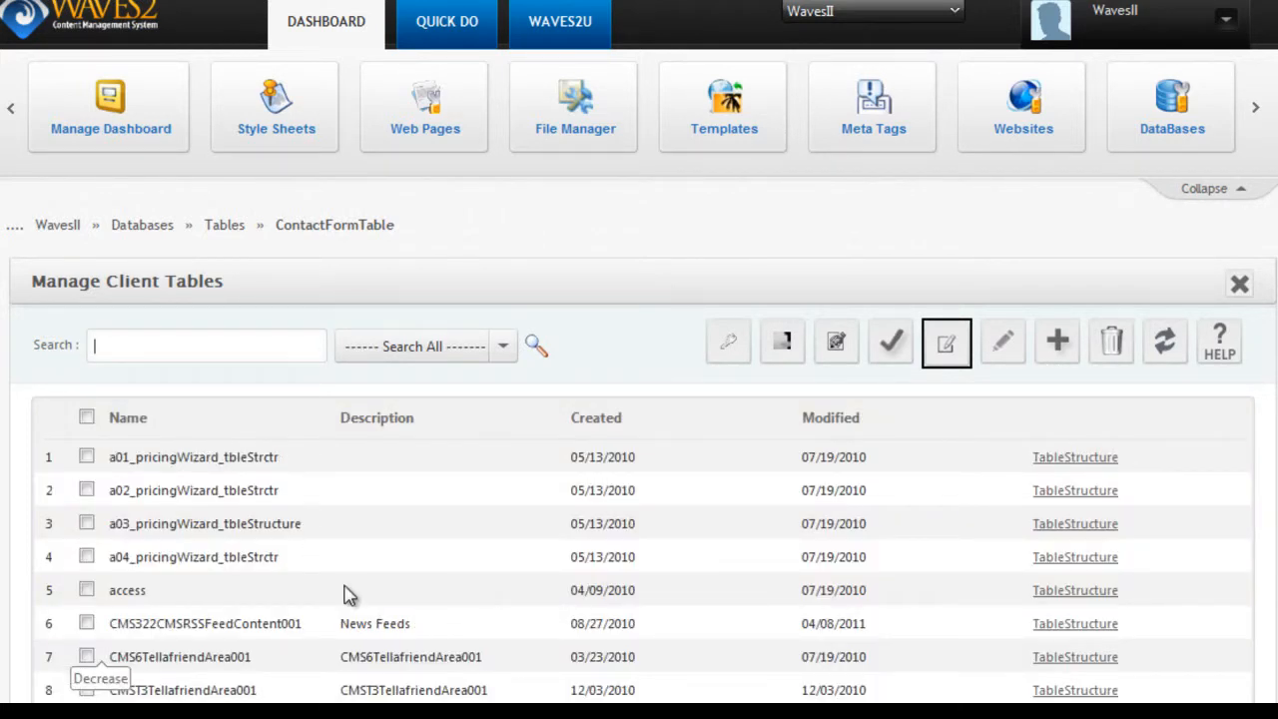
# Step: Search the tables for 'contact', select ContactFormTable, and open its Insert Values page
pyautogui.click(348, 593)
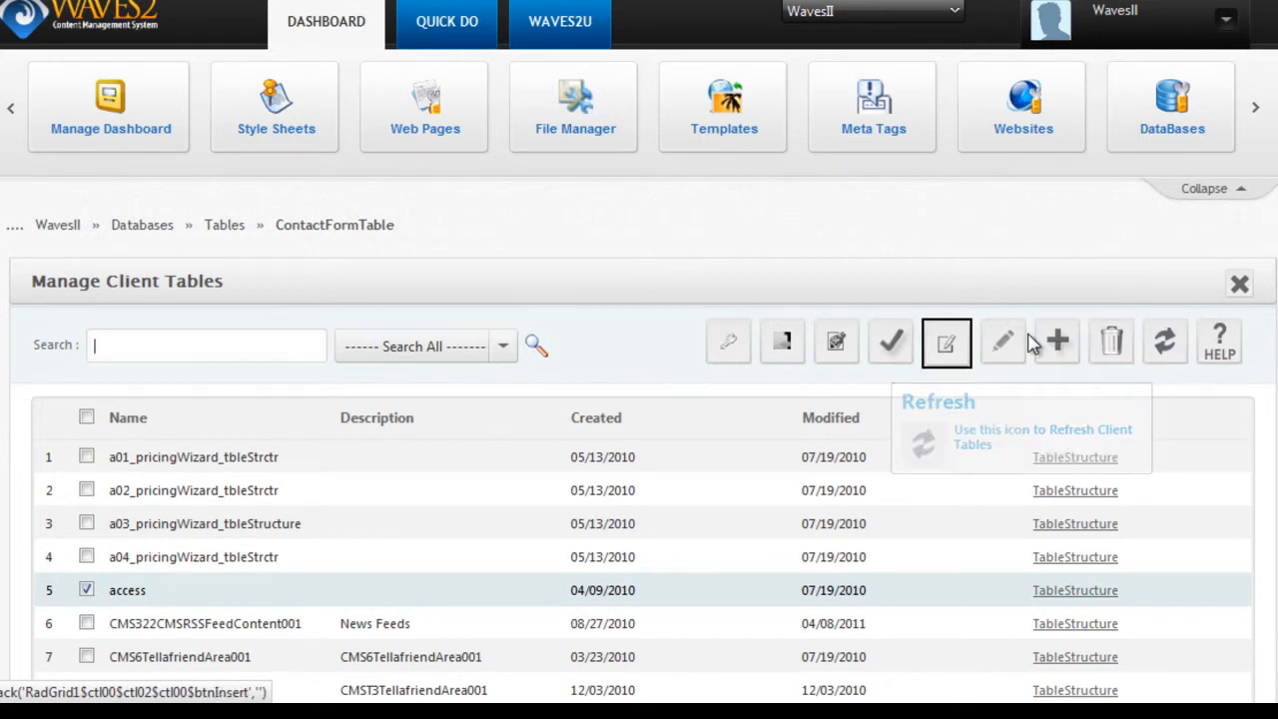
pyautogui.scroll(-3, 262, 451)
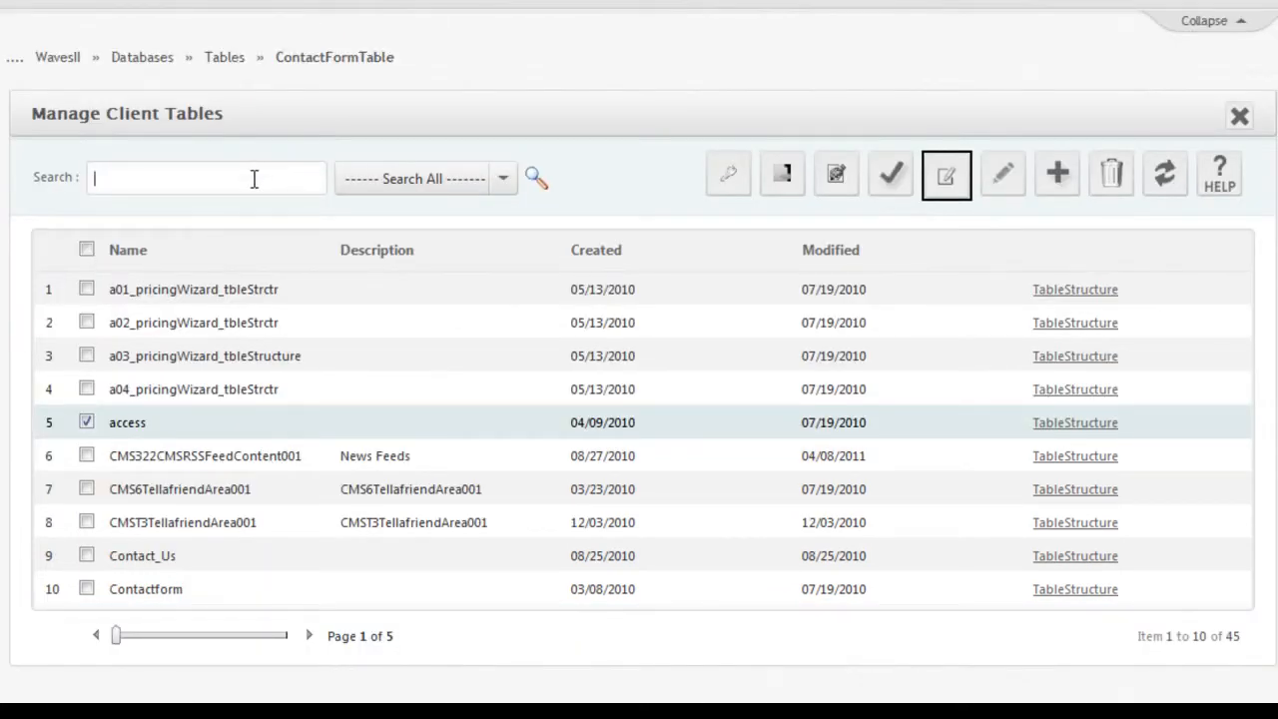
pyautogui.write('contact')
pyautogui.press('Return')
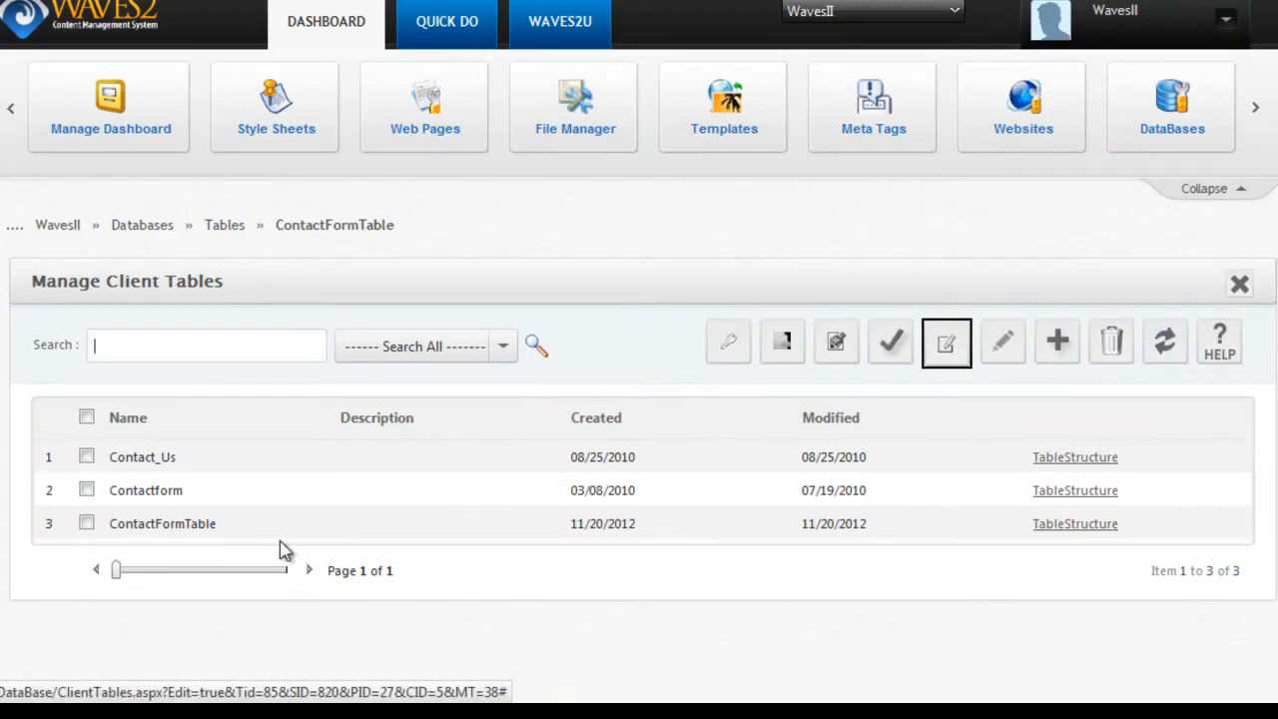
pyautogui.click(298, 529)
pyautogui.click(948, 347)
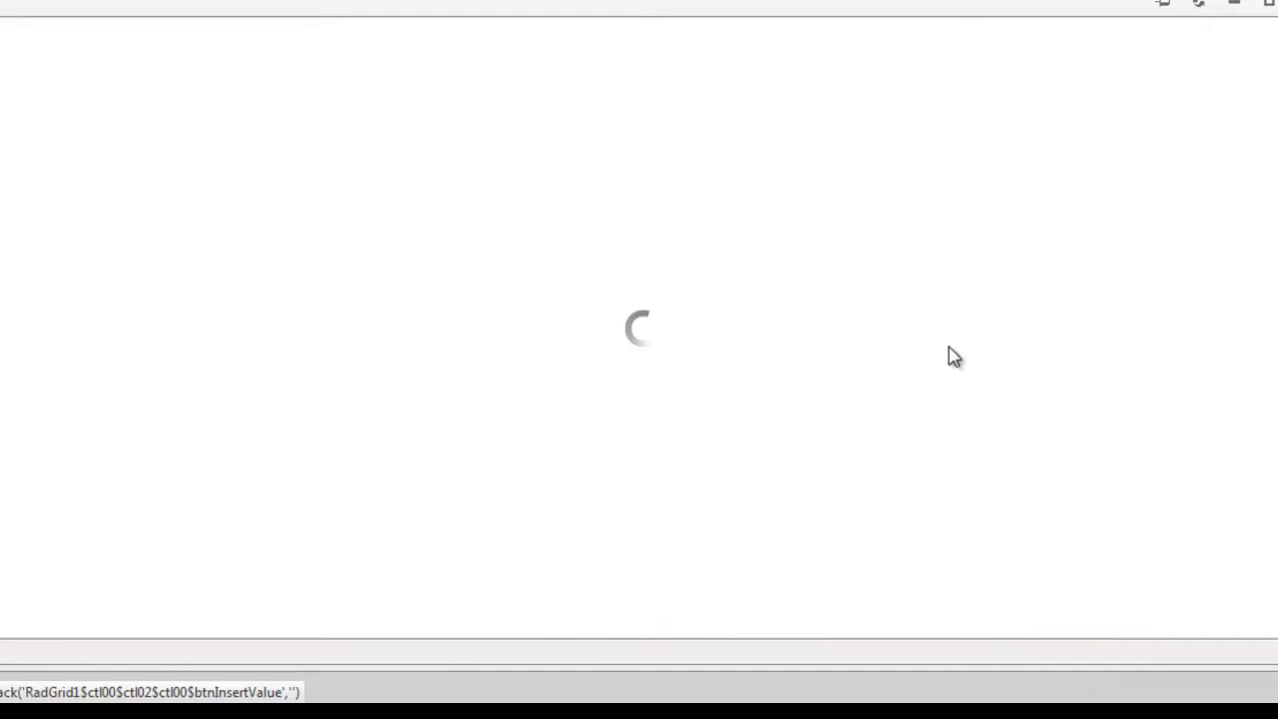